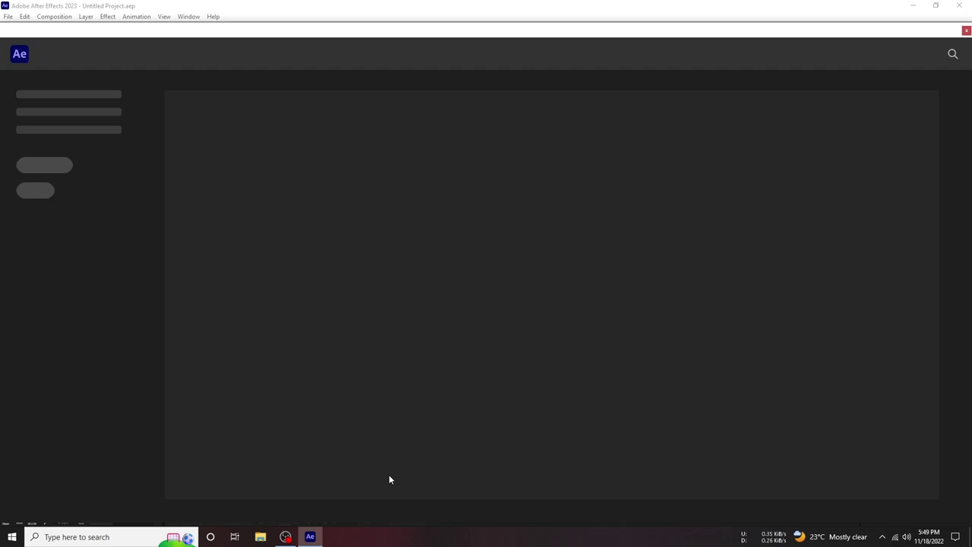
Reset the workspace to All Panels and create Comp 1 at 1920×1080, 25 fps
left_click(435, 254)
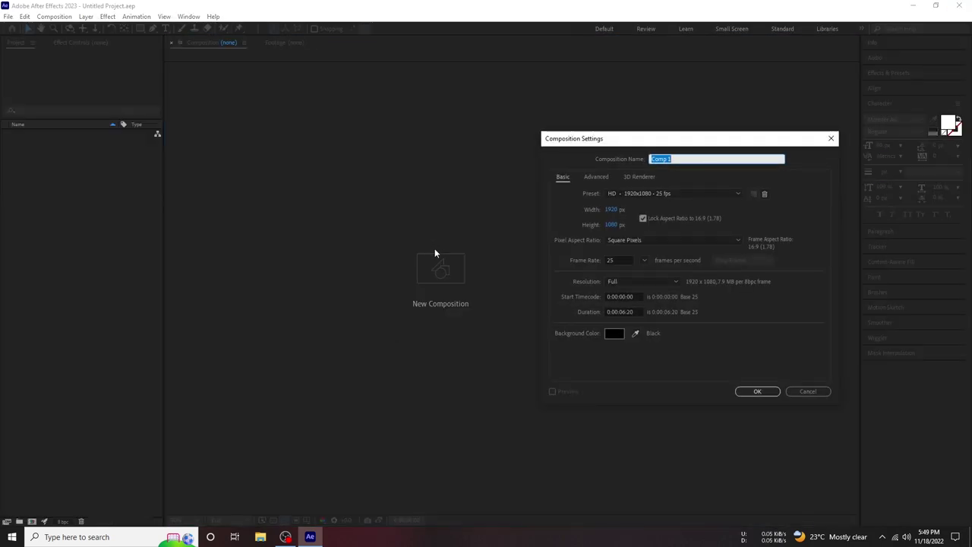
left_click(807, 391)
left_click(189, 16)
mouse_move(220, 20)
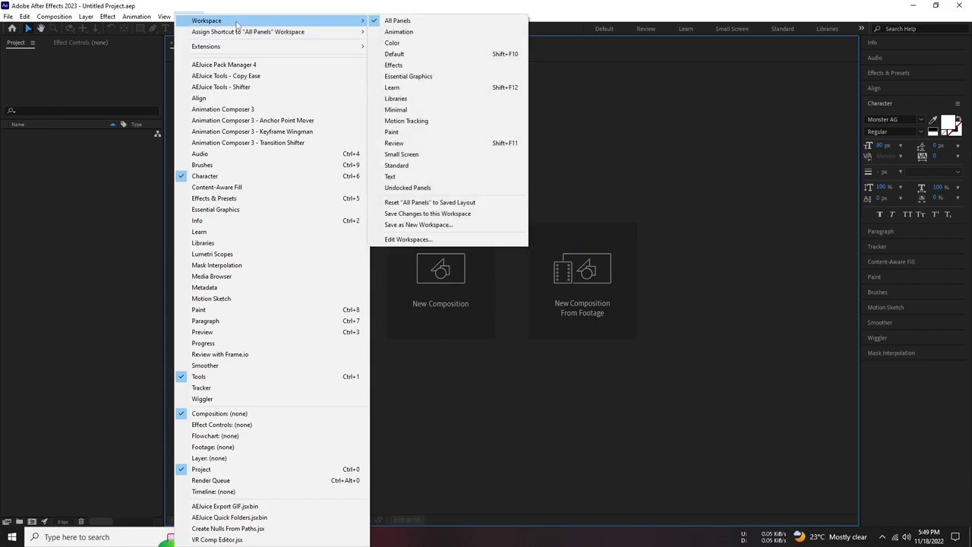
left_click(414, 203)
left_click(455, 183)
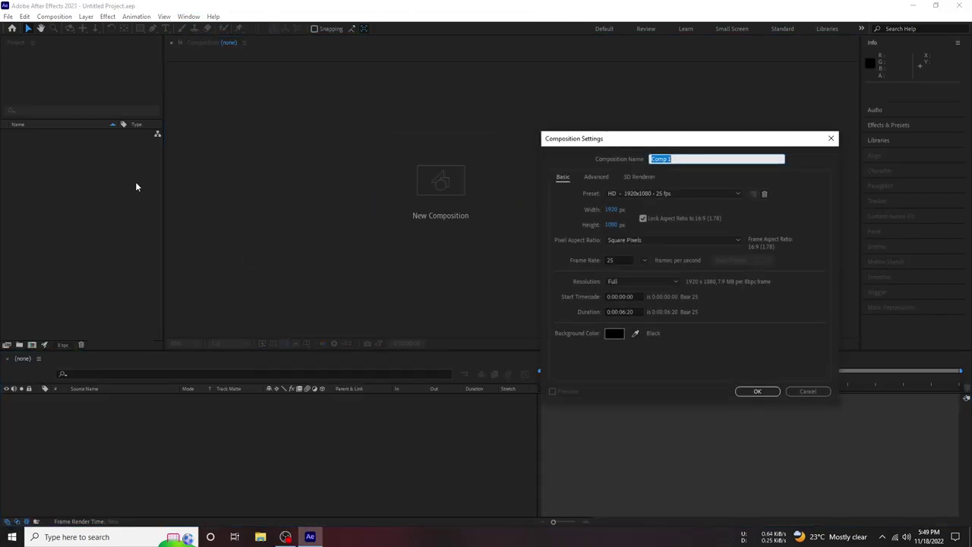
left_click(755, 392)
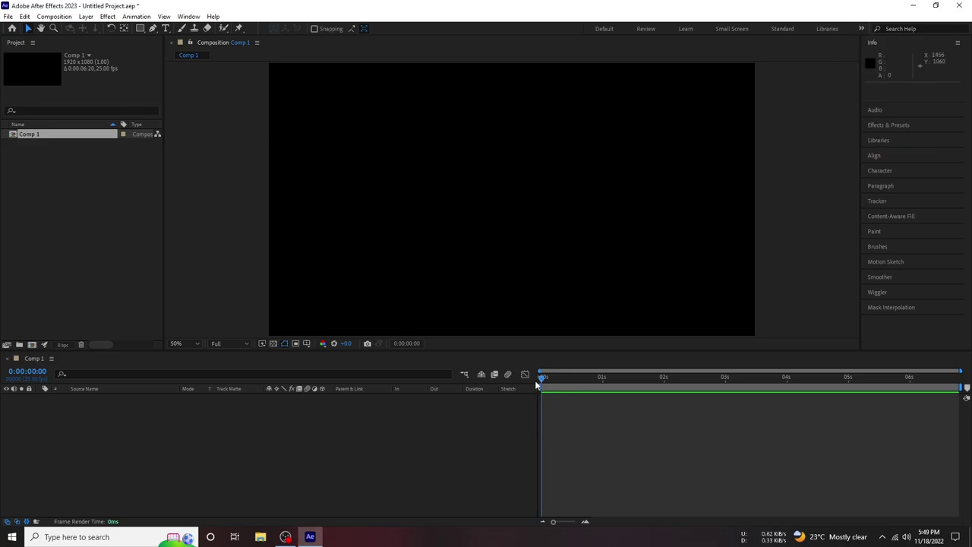
Add a full-frame solid layer, Royal Blue Solid 1, to Comp 1 at time zero
left_click(538, 377)
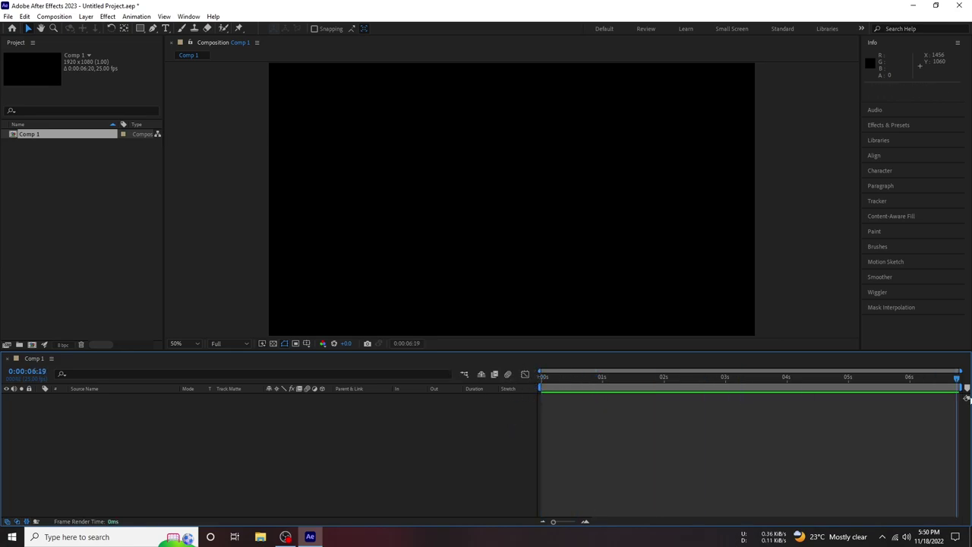
left_click(82, 343)
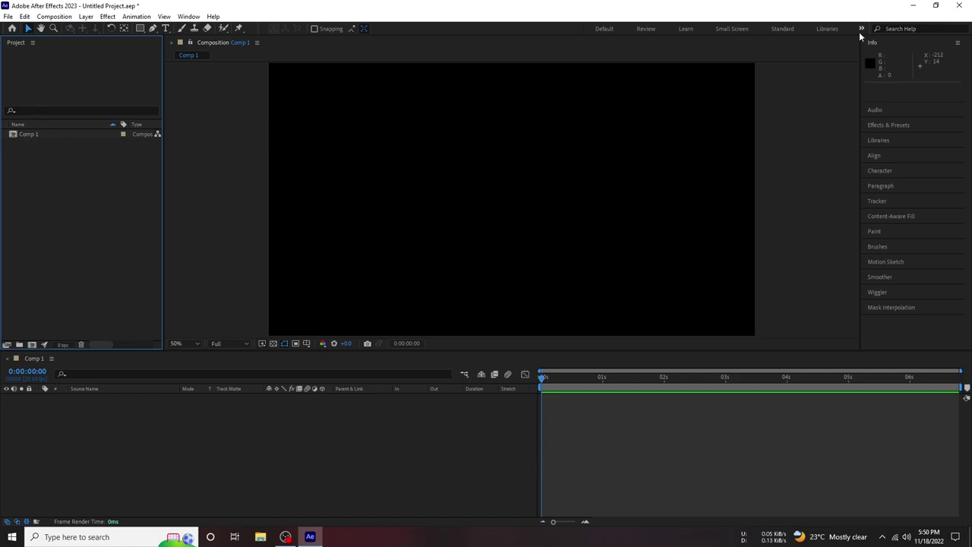
right_click(204, 414)
mouse_move(228, 291)
left_click(342, 304)
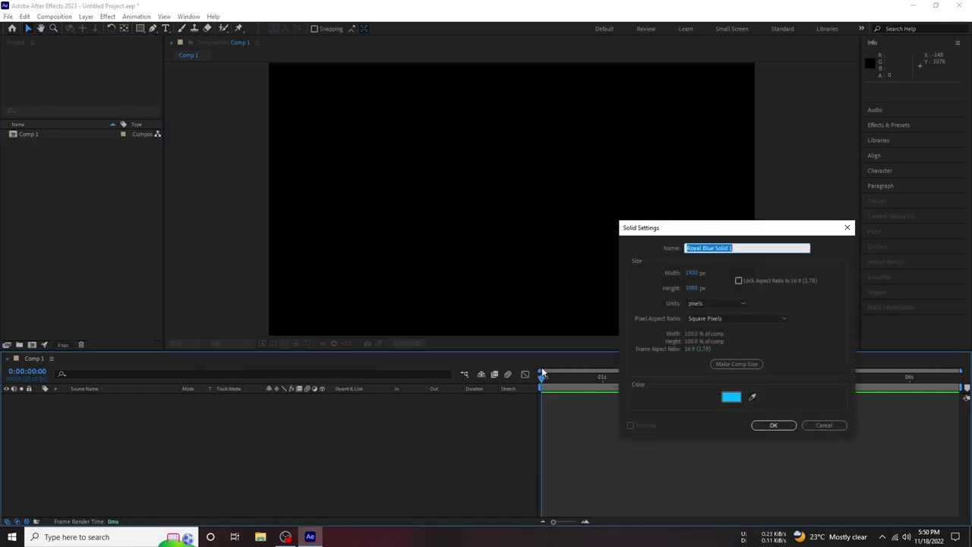
left_click(774, 425)
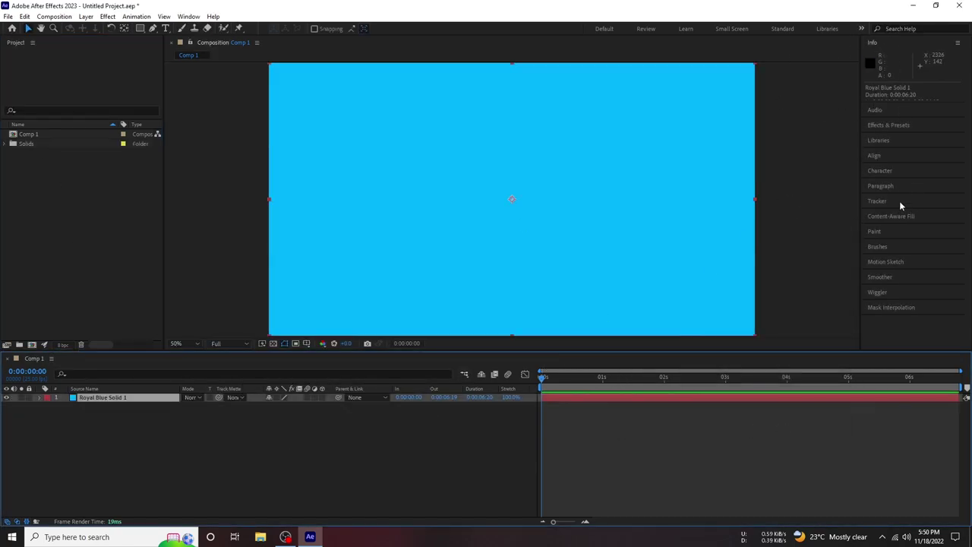
left_click(899, 201)
Search 'fil' in Effects & Presets and apply the Fill effect to the solid layer
left_click(892, 133)
left_click(888, 72)
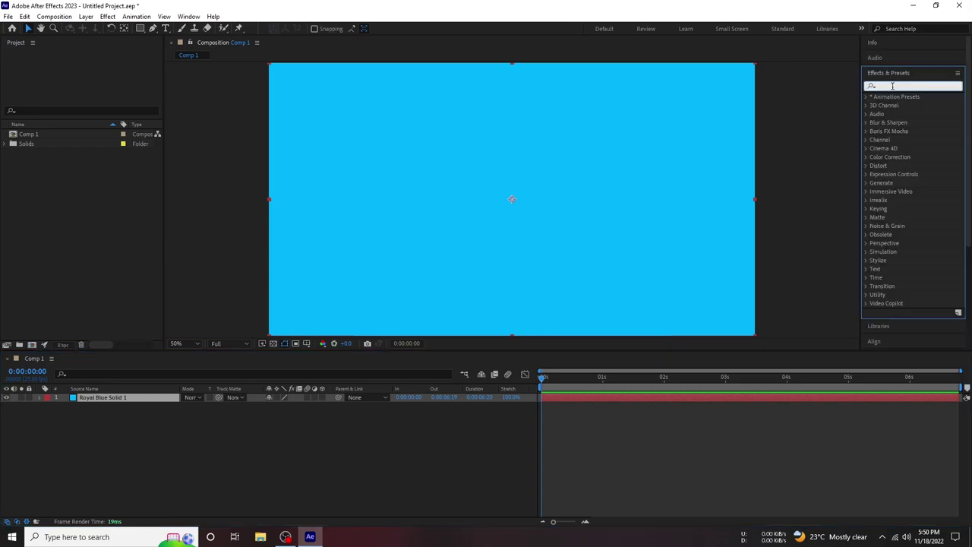
type("fil")
left_click_drag(902, 183, 151, 404)
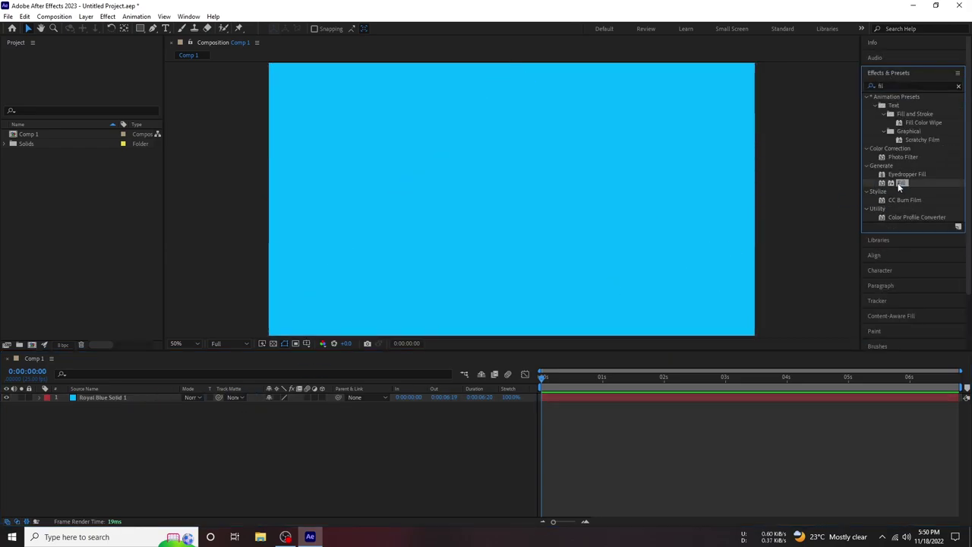
left_click_drag(137, 218, 80, 400)
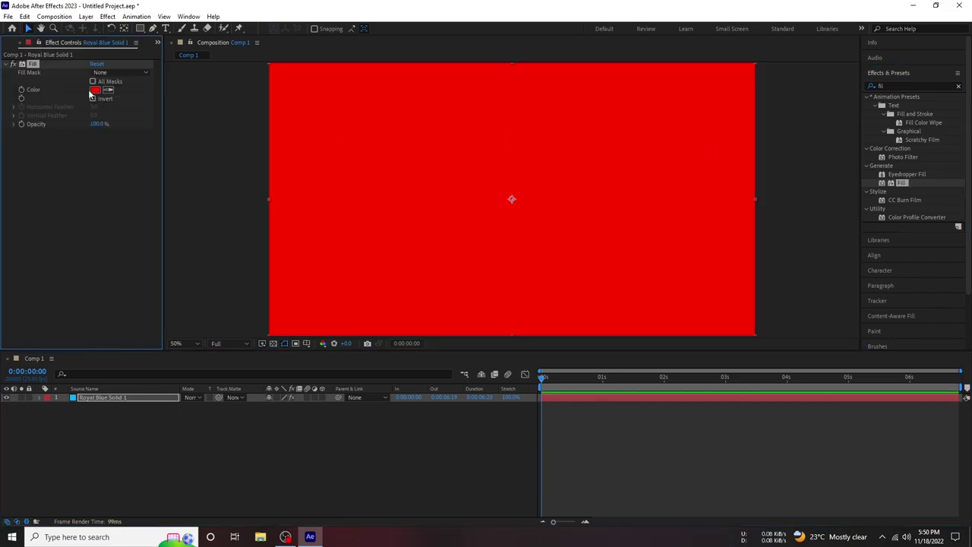
Set the Fill colour to dark teal 007175
left_click(95, 89)
left_click_drag(668, 334, 640, 391)
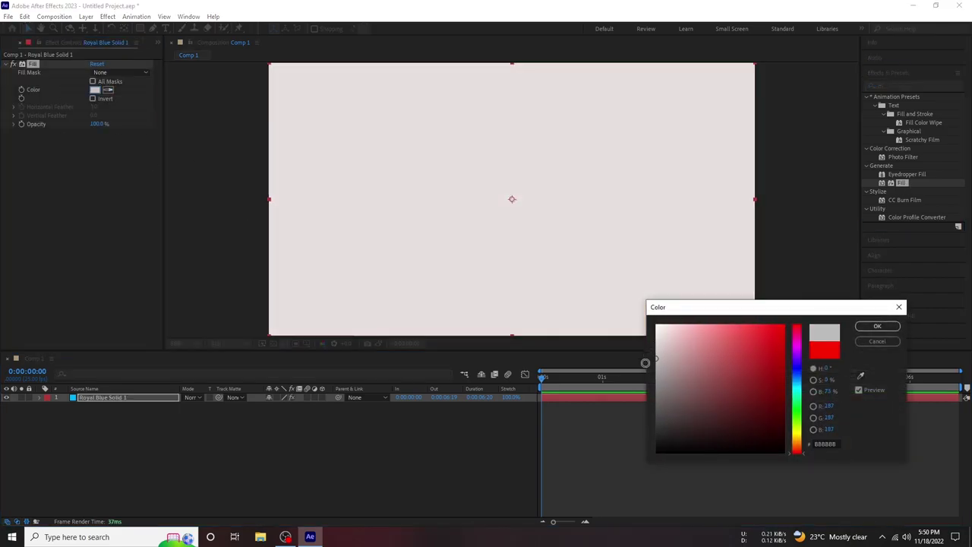
left_click(797, 388)
mouse_move(782, 328)
left_mouse_down()
mouse_move(798, 431)
mouse_move(791, 397)
left_mouse_up()
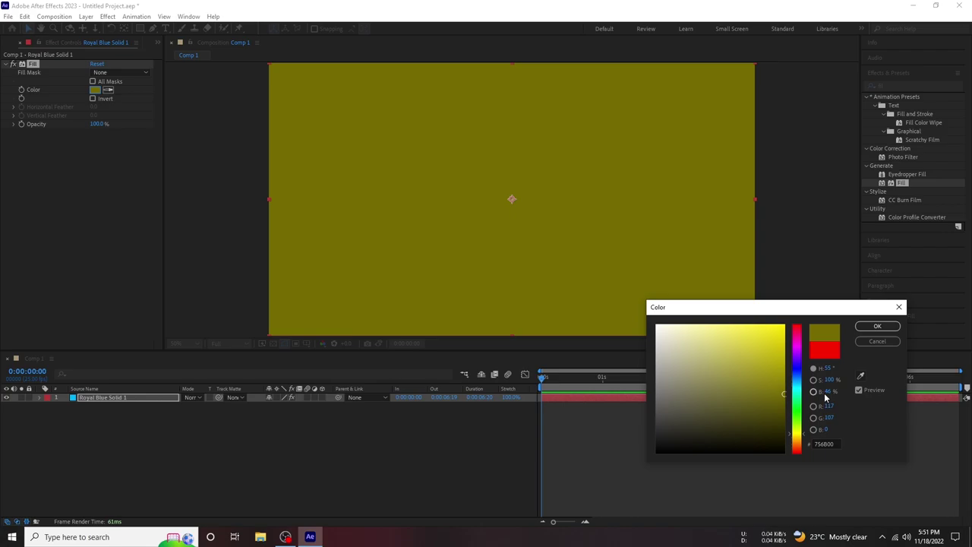
left_click(795, 403)
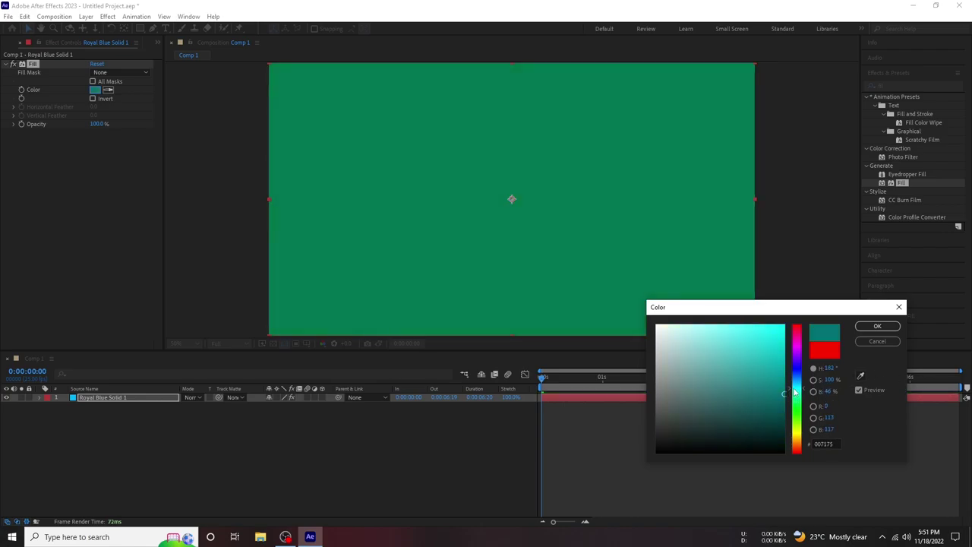
Confirm the teal colour and create a text layer reading HOW TO MAKE
left_click(877, 326)
key("ctrl+alt+shift+t")
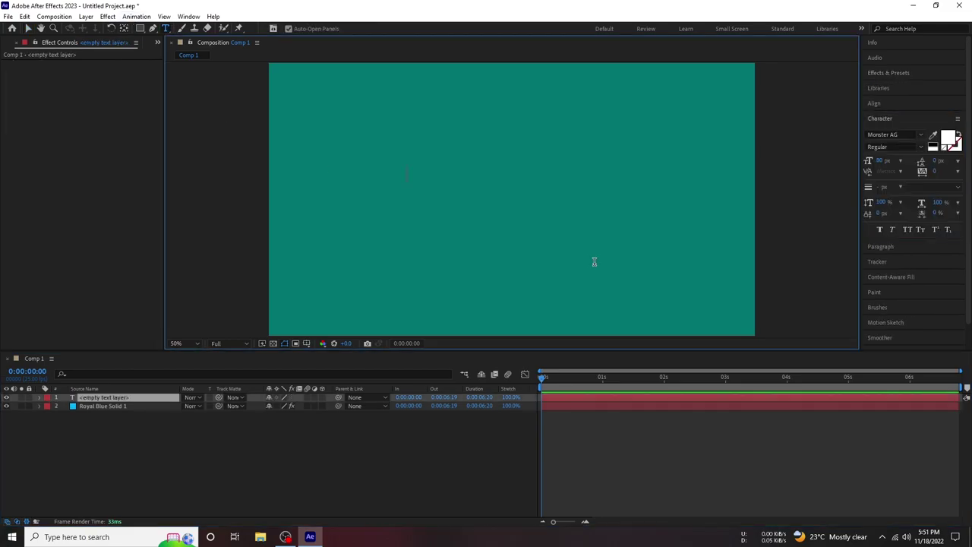
type("how to make")
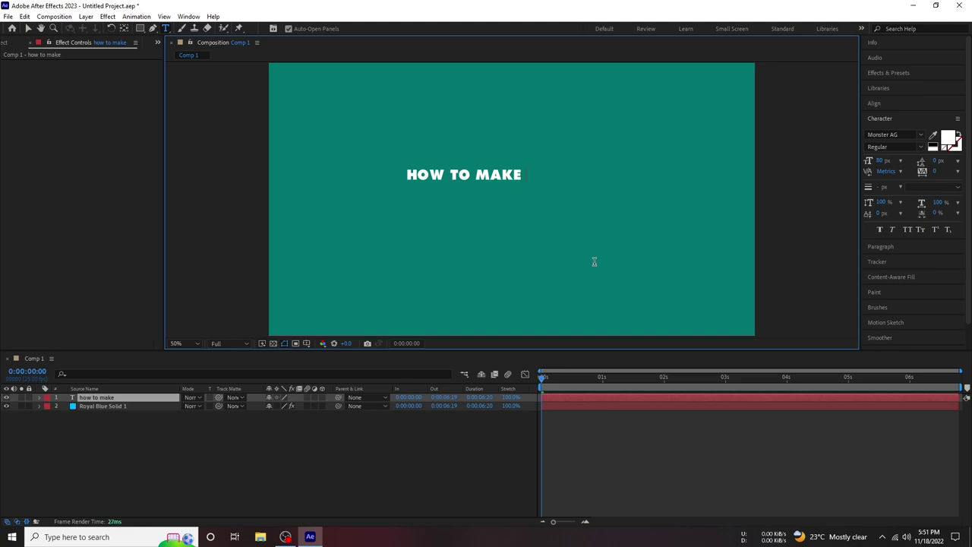
left_click(108, 400)
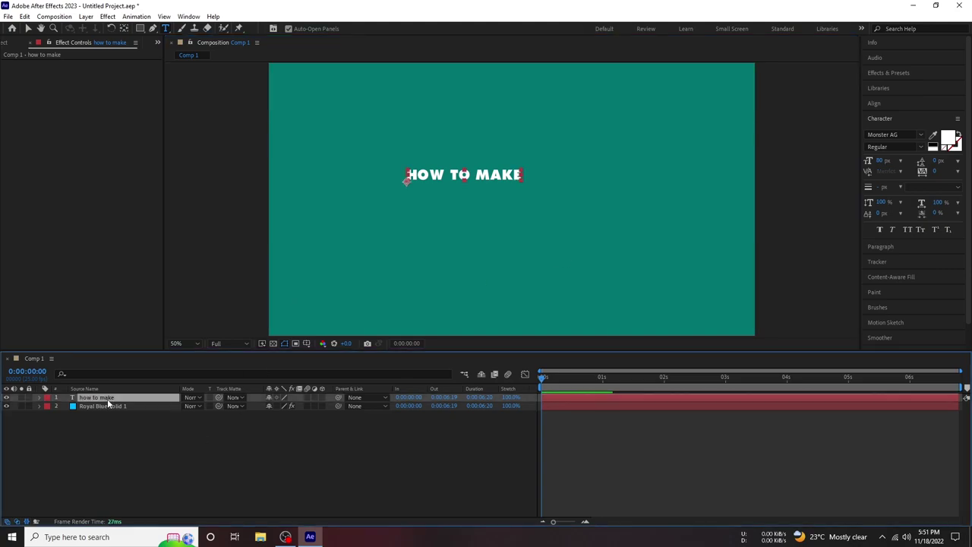
Centre the HOW TO MAKE title horizontally and vertically in the composition
left_click(897, 74)
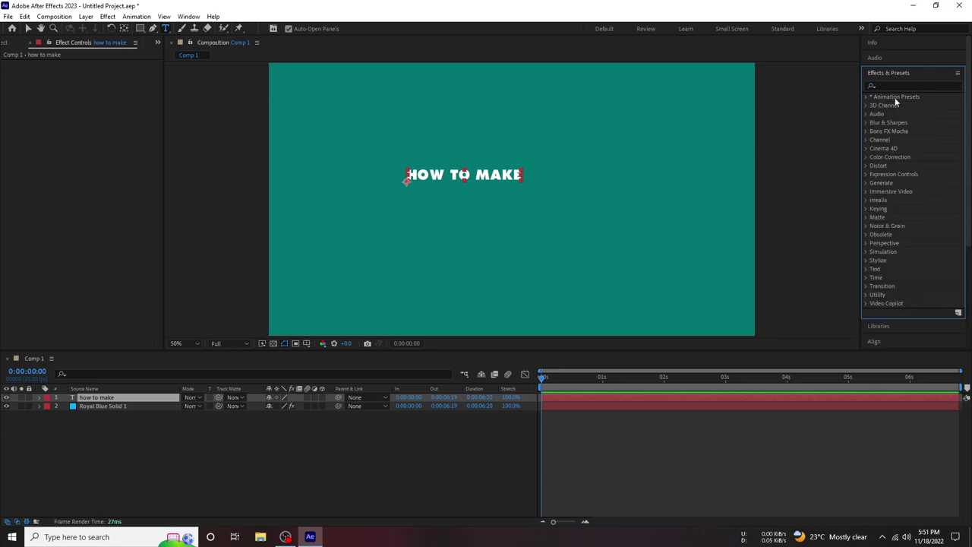
left_click(891, 55)
left_click(892, 100)
left_click(887, 129)
left_click(923, 128)
left_click(940, 128)
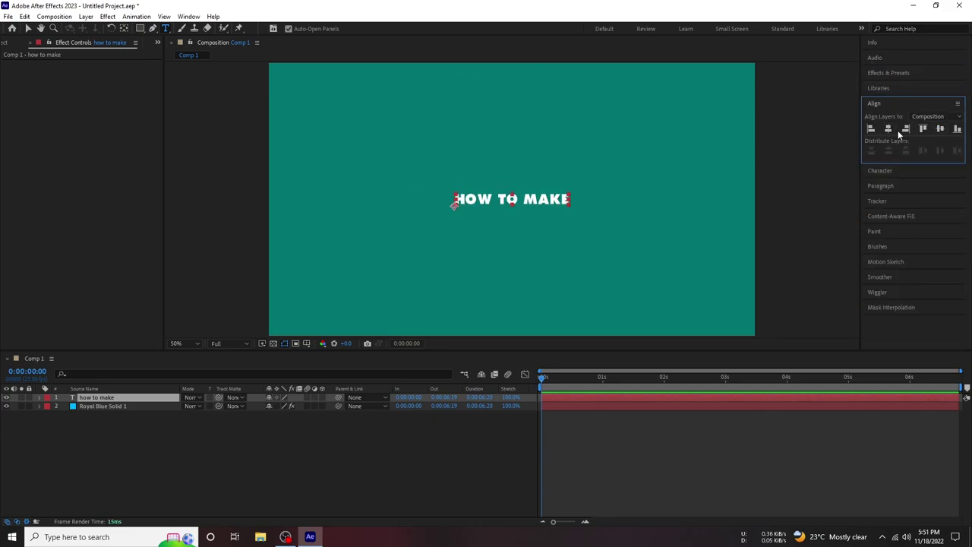
Enlarge the title's font size and re-centre it horizontally
left_click(888, 170)
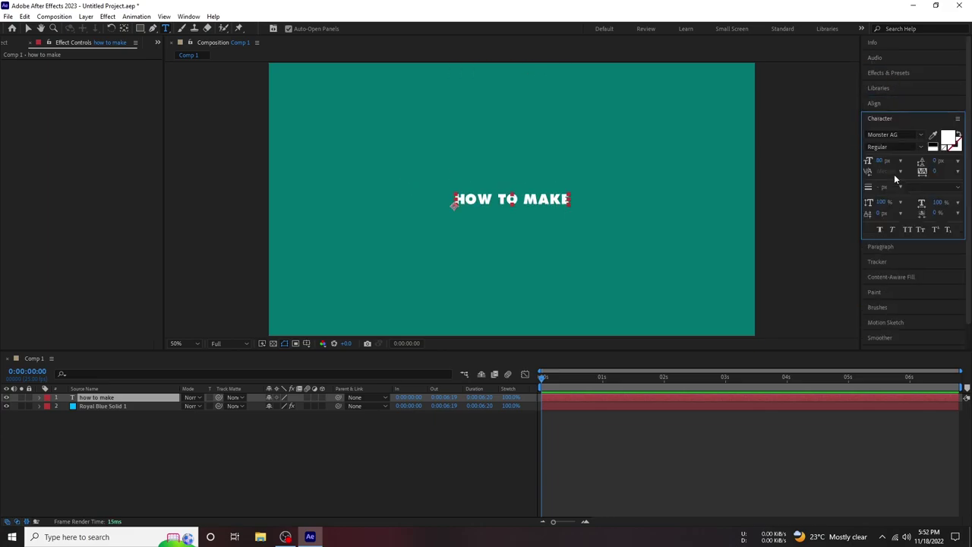
mouse_move(882, 162)
left_mouse_down()
mouse_move(939, 157)
mouse_move(875, 161)
left_mouse_up()
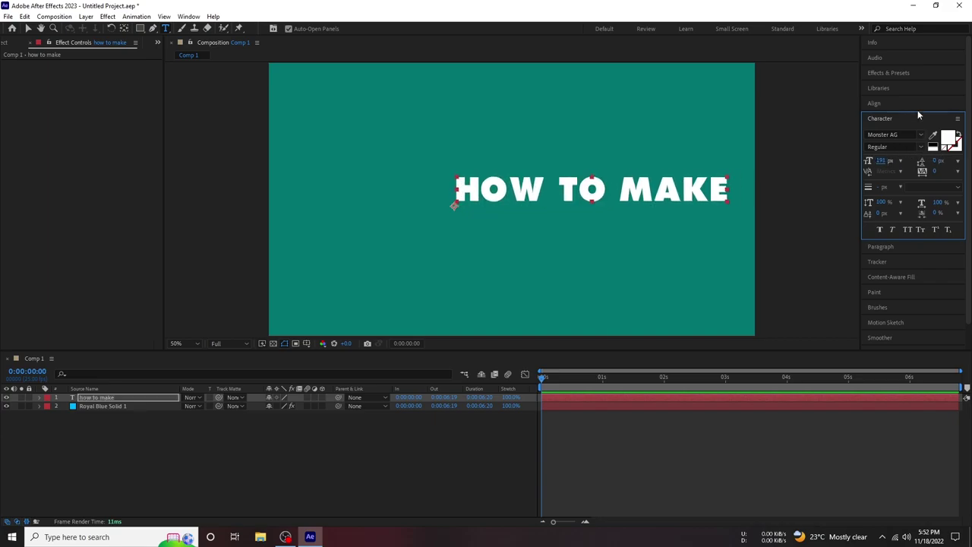
scroll(903, 79, "up", 3)
scroll(899, 92, "down", 1)
scroll(899, 92, "down", 1)
left_click(887, 128)
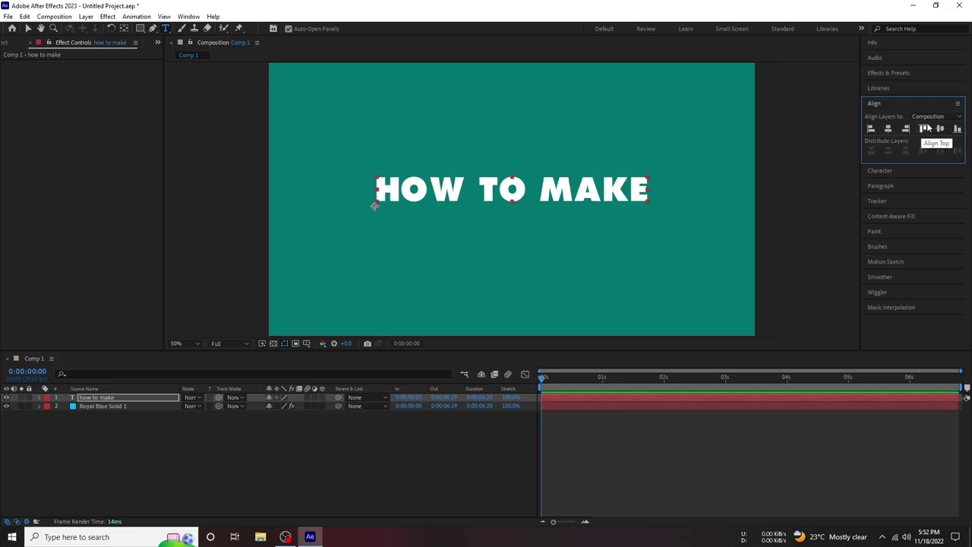
left_click(129, 397)
Open Animation Composer 3 and browse the Starter Precomps and Starter Presets categories
left_click(189, 16)
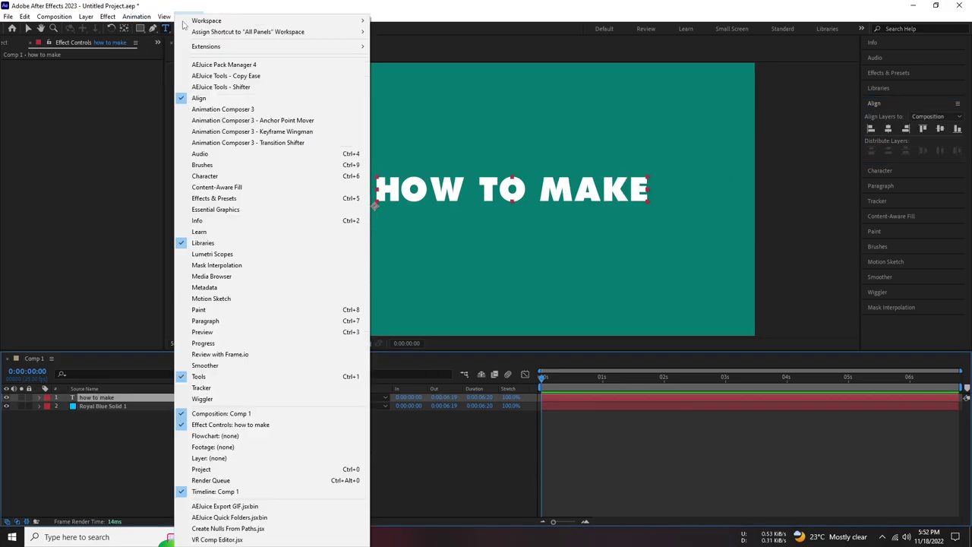
left_click(252, 110)
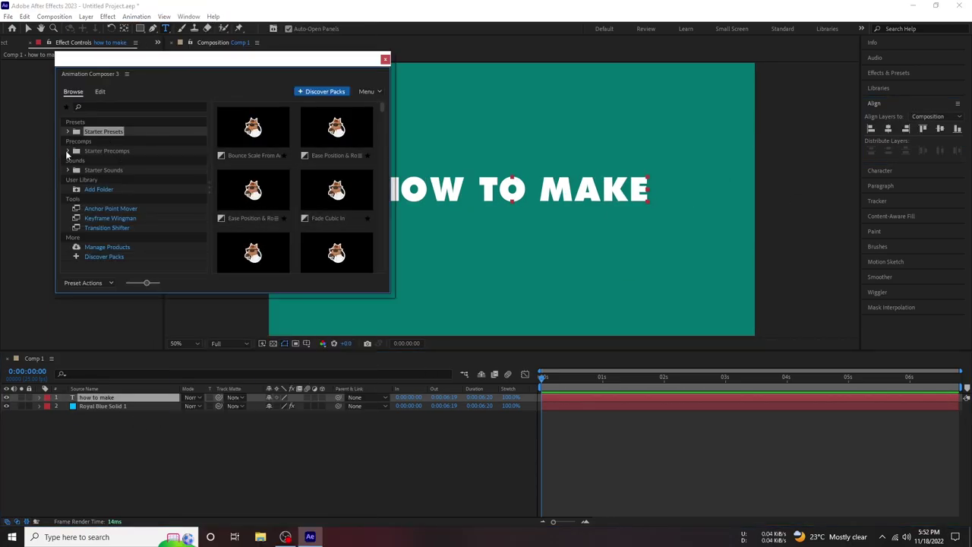
left_click(106, 150)
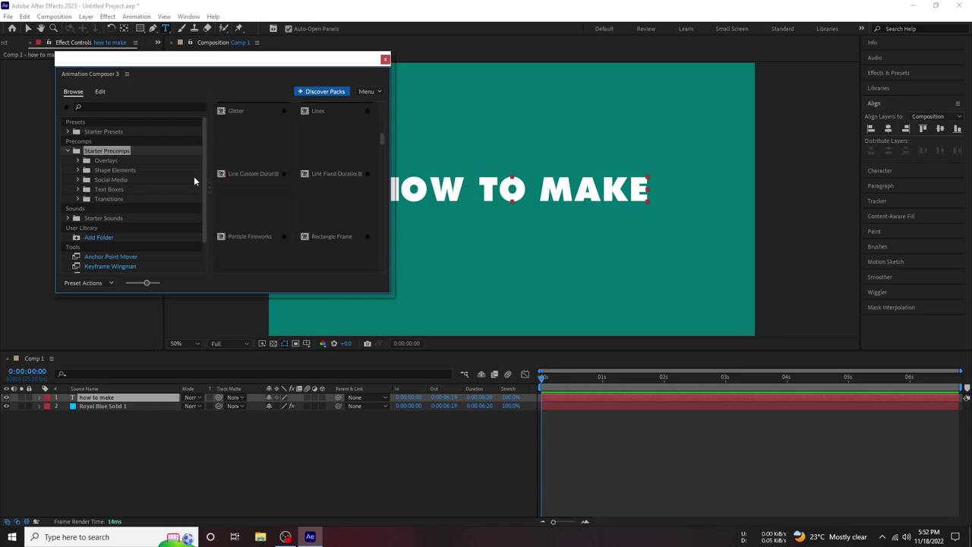
left_click(108, 160)
left_click(125, 171)
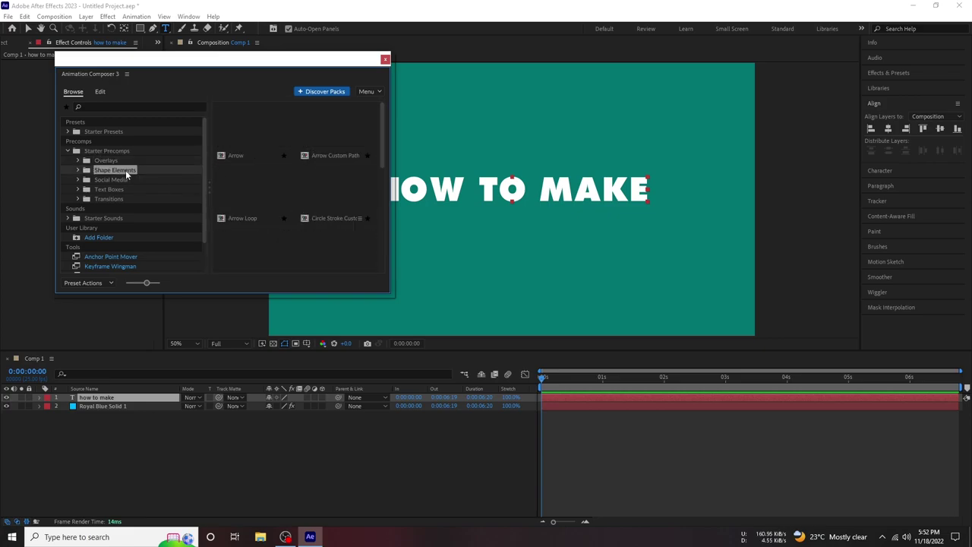
left_click(103, 132)
scroll(345, 210, "down", 1)
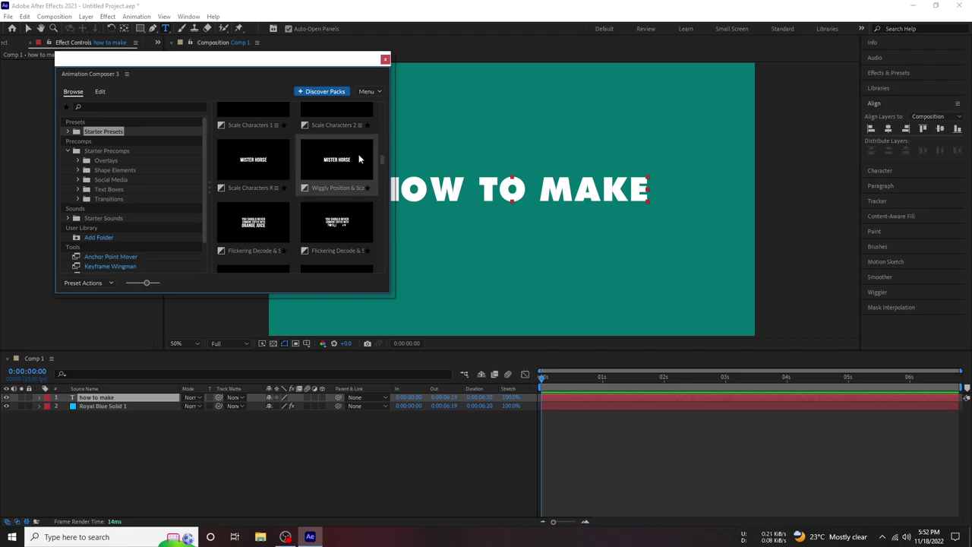
scroll(349, 197, "up", 3)
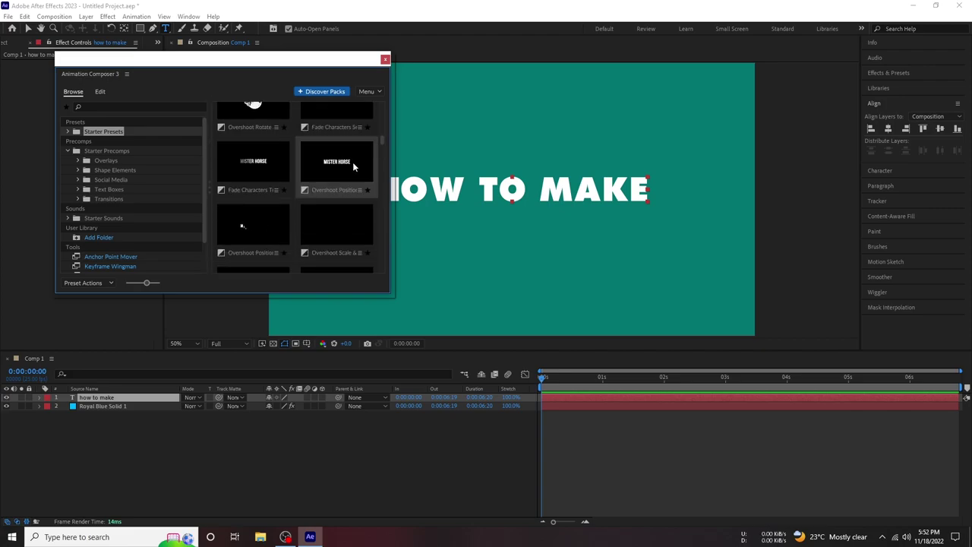
Apply the Overshoot Position & Rotate & Scale Characters preset to the title and preview
left_click(356, 190)
left_click(336, 221)
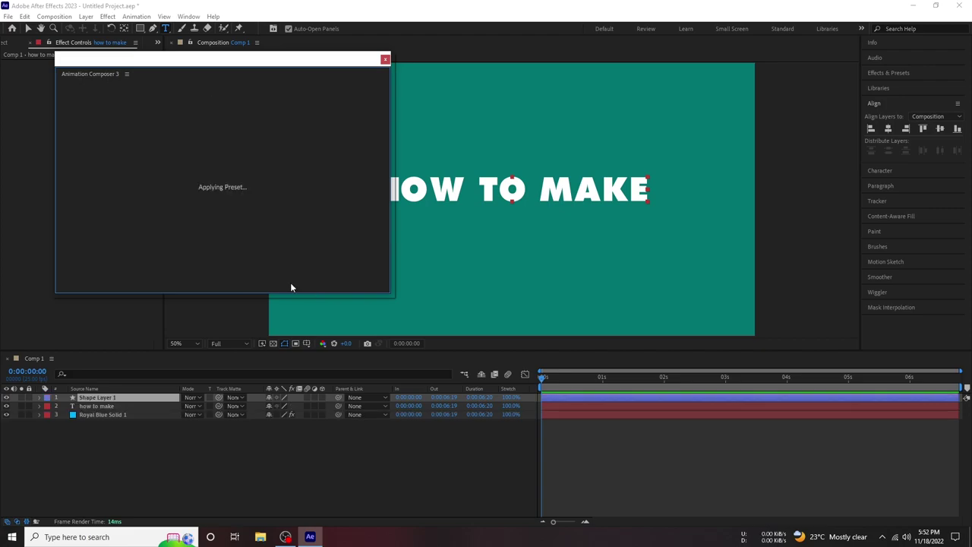
left_click(385, 59)
key("ctrl+grave")
key("space")
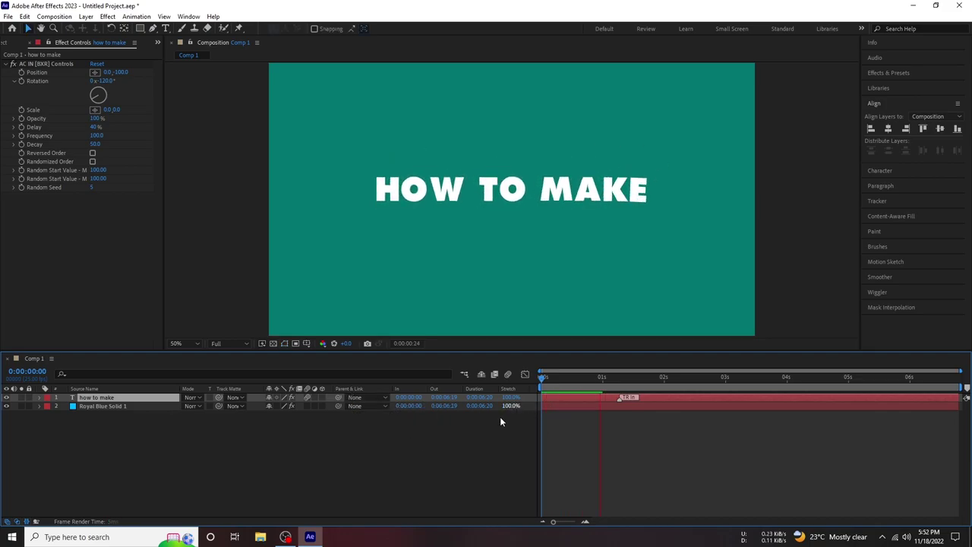
left_click(6, 44)
Open Animation Composer 3 and select the Starter Precomps Line Custom Duration preset
left_click(136, 16)
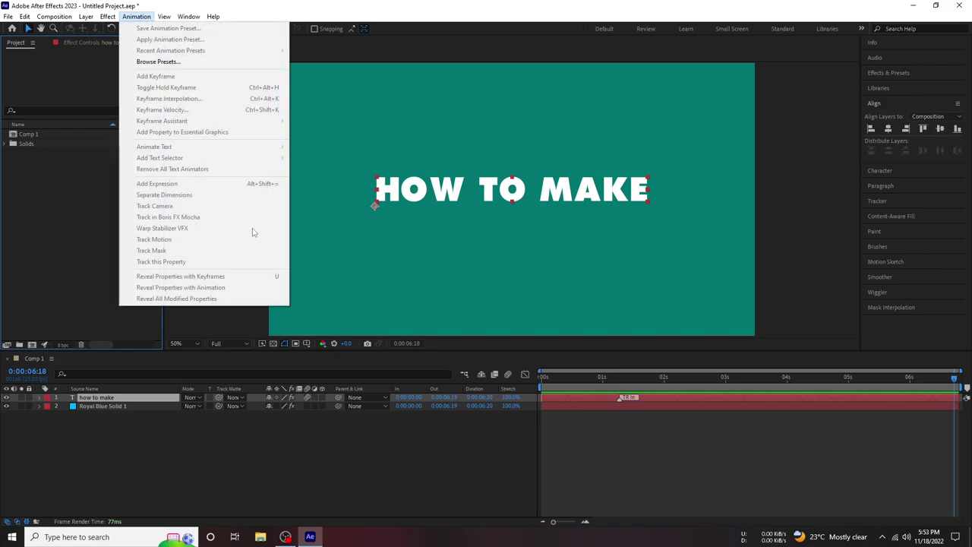
left_click(188, 16)
left_click(242, 109)
left_click(104, 170)
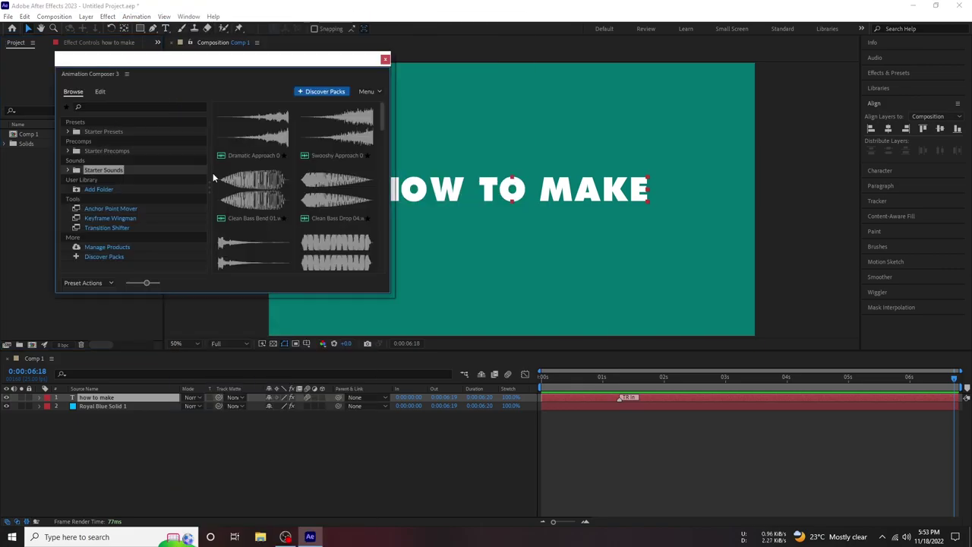
left_click(106, 150)
scroll(317, 209, "down", 2)
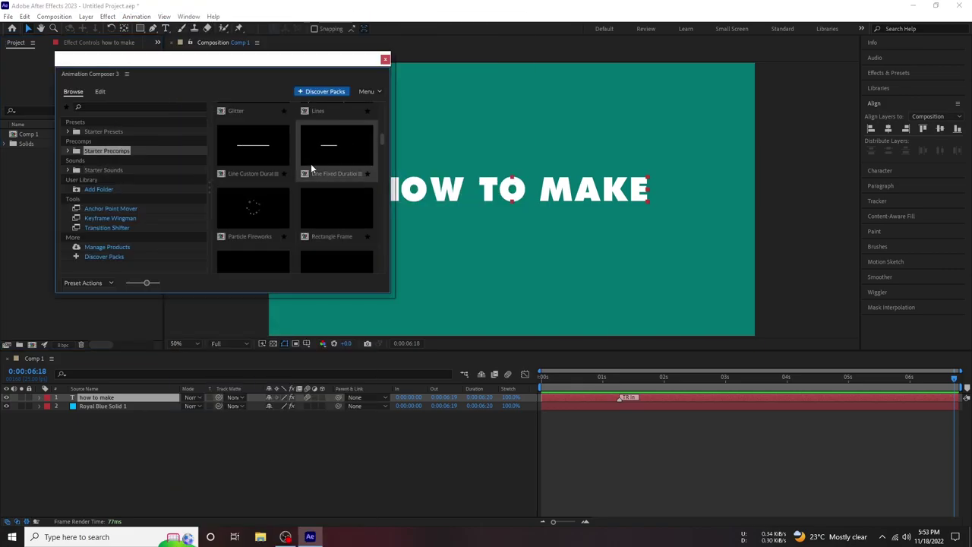
scroll(325, 141, "up", 3)
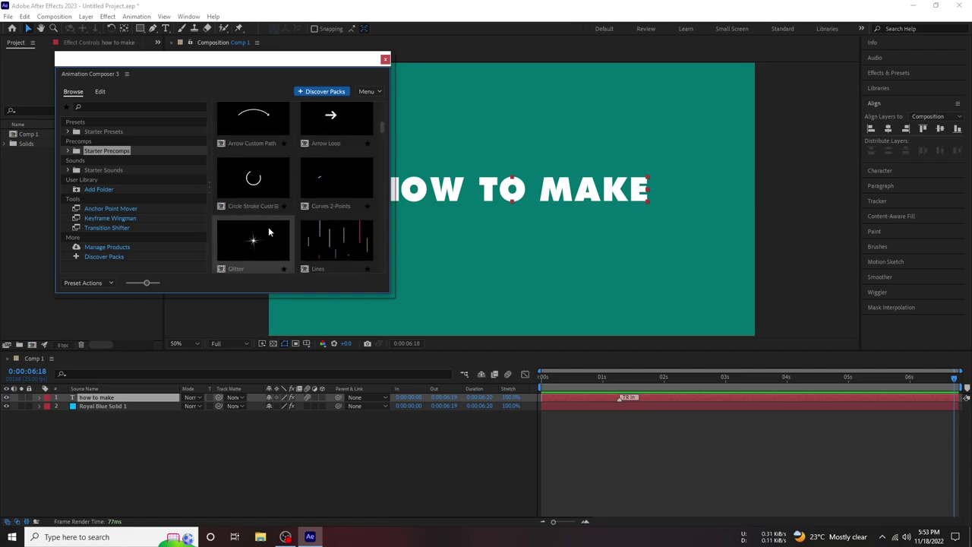
scroll(271, 213, "down", 2)
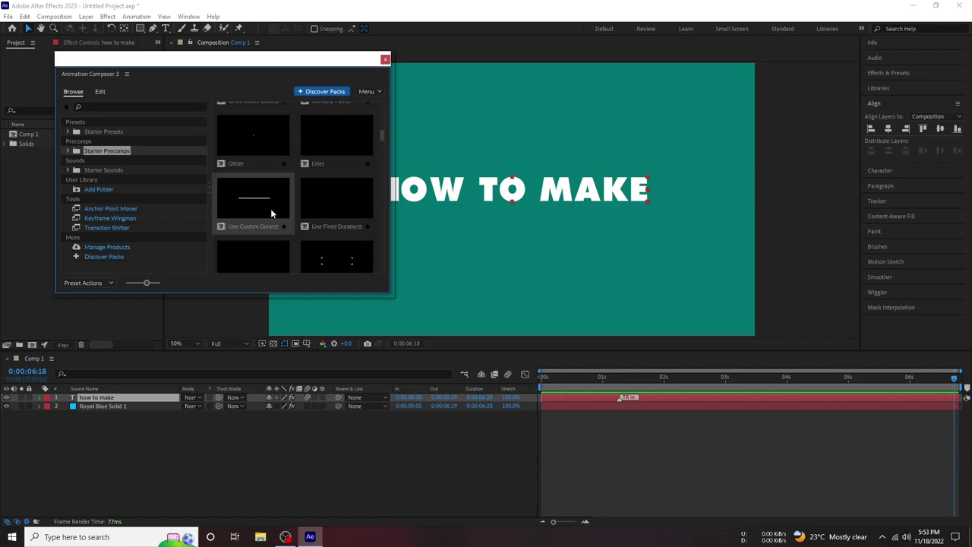
left_click(267, 203)
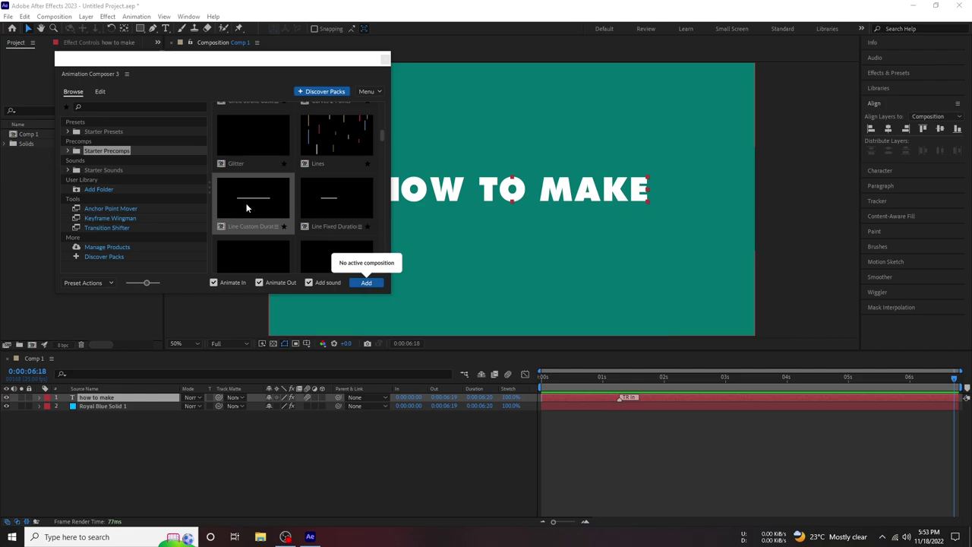
left_click(366, 282)
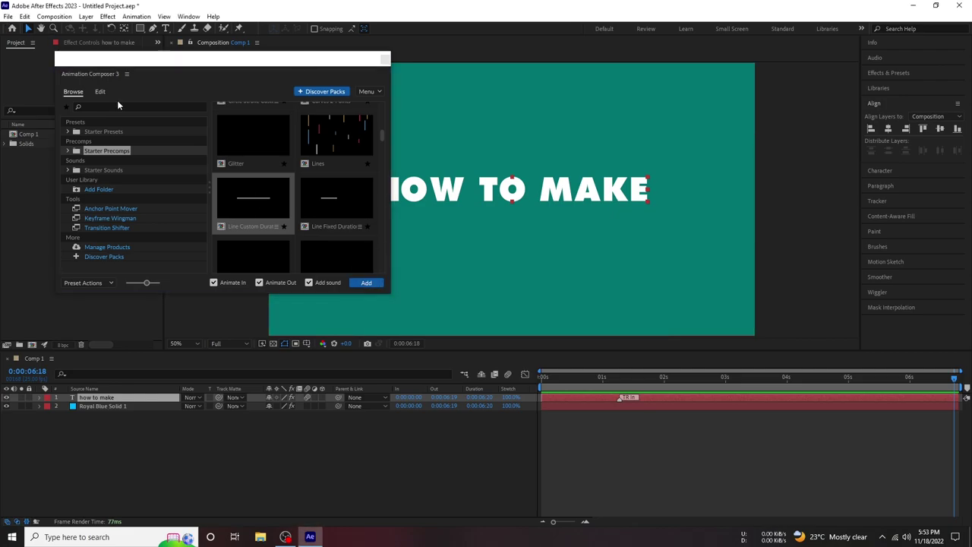
Save the project as f.aep
key("ctrl+s")
type("f")
key("Return")
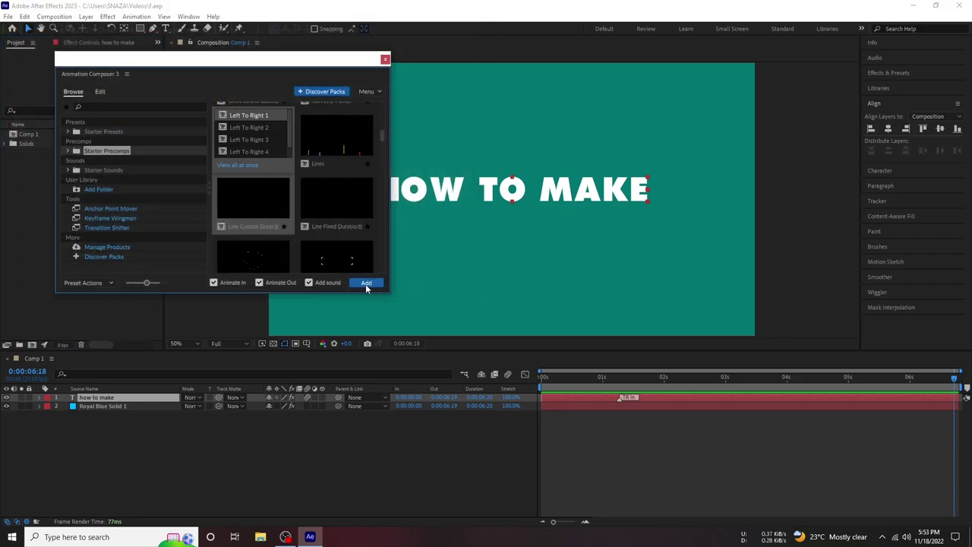
Add the Line Custom Duration preset to Comp 1 as a white line layer
left_click(366, 282)
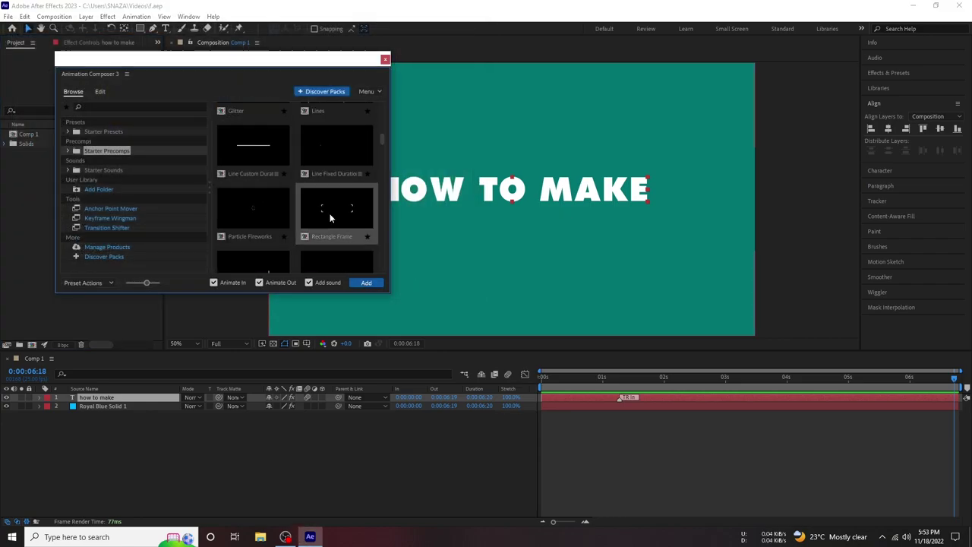
scroll(348, 227, "up", 1)
scroll(348, 228, "up", 4)
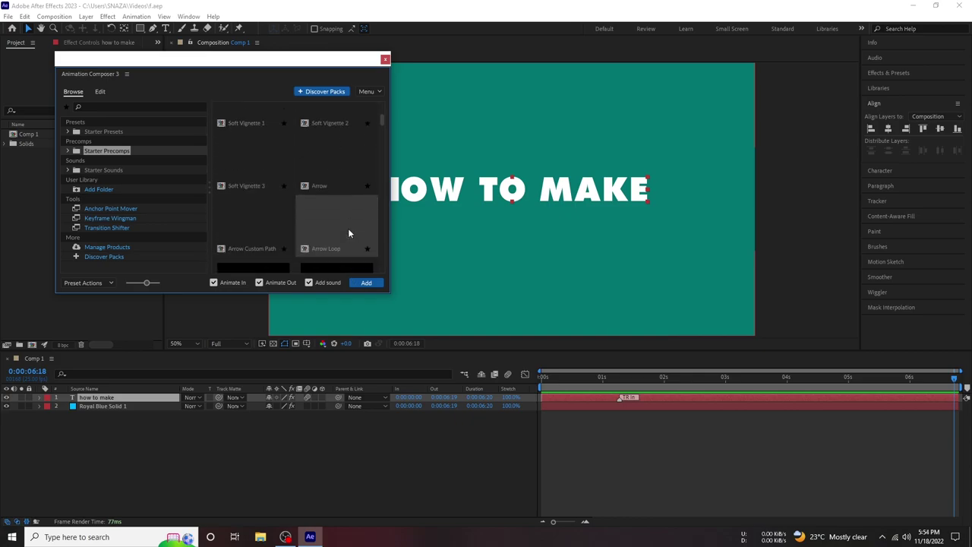
left_click(367, 284)
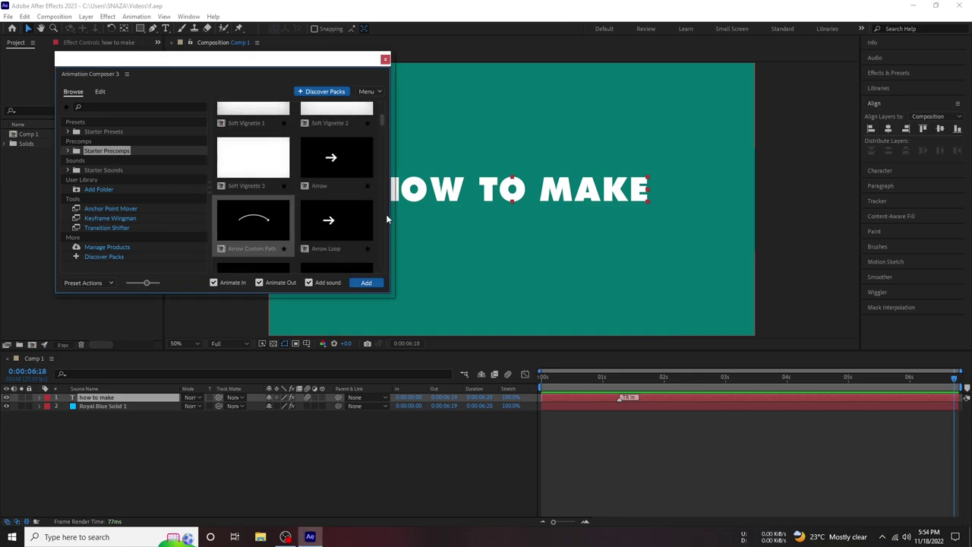
left_click(128, 421)
scroll(270, 207, "up", 2)
scroll(270, 206, "up", 2)
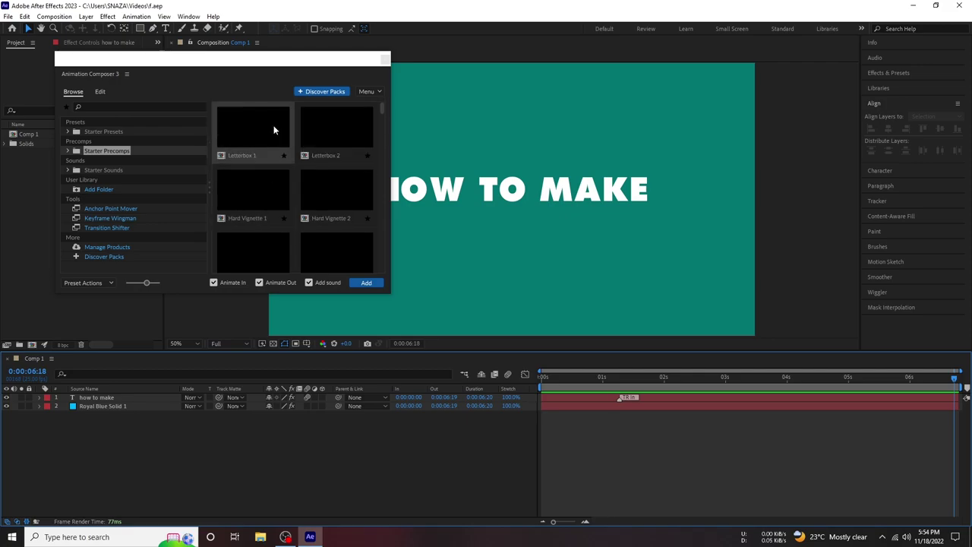
left_click(274, 130)
scroll(269, 207, "down", 8)
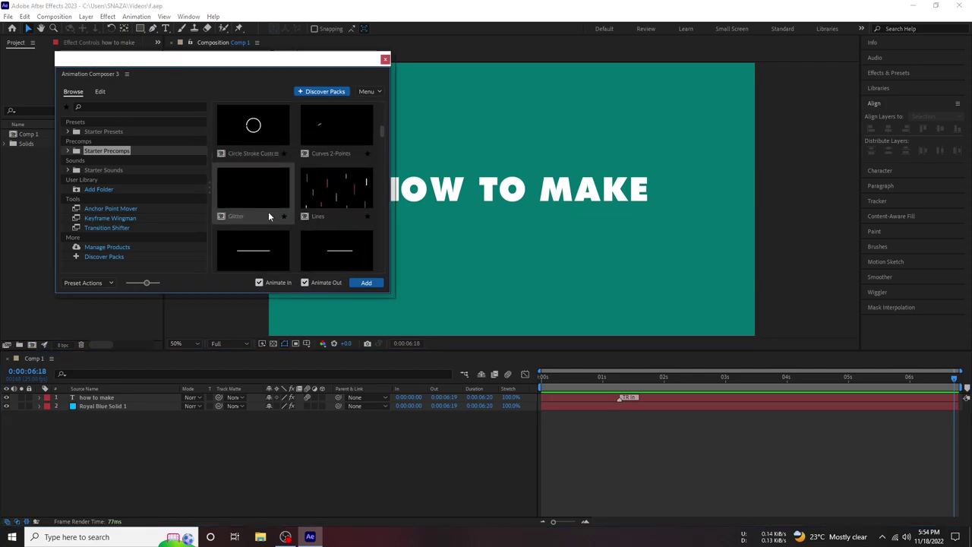
left_click(253, 251)
left_click(360, 282)
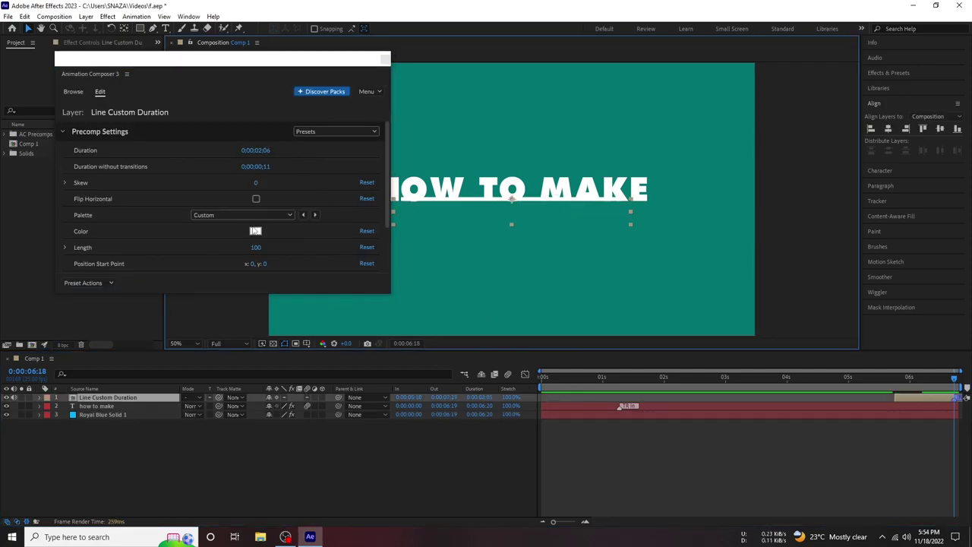
Move the white line above the title and slide its layer bar to 0s
left_click_drag(228, 60, 202, 43)
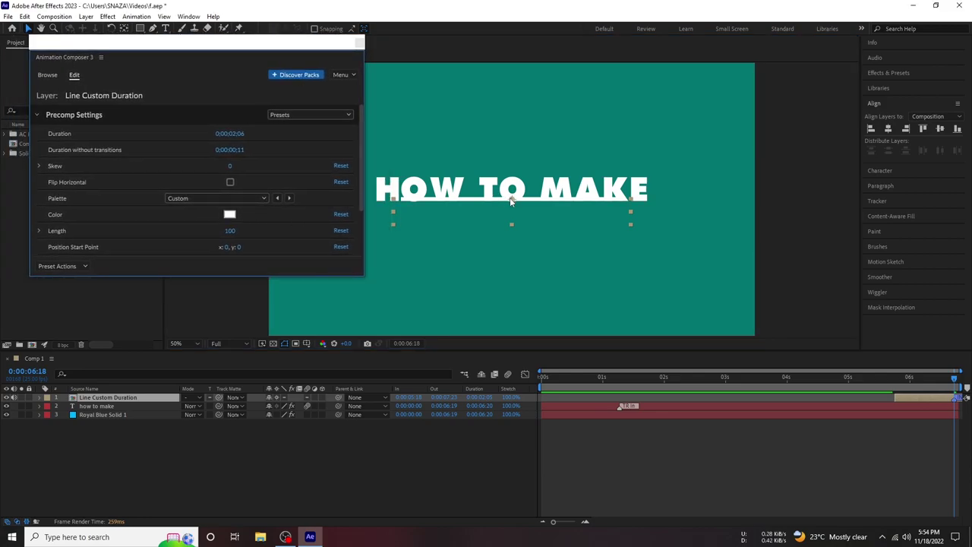
left_click_drag(509, 198, 491, 165)
left_click_drag(563, 384, 615, 383)
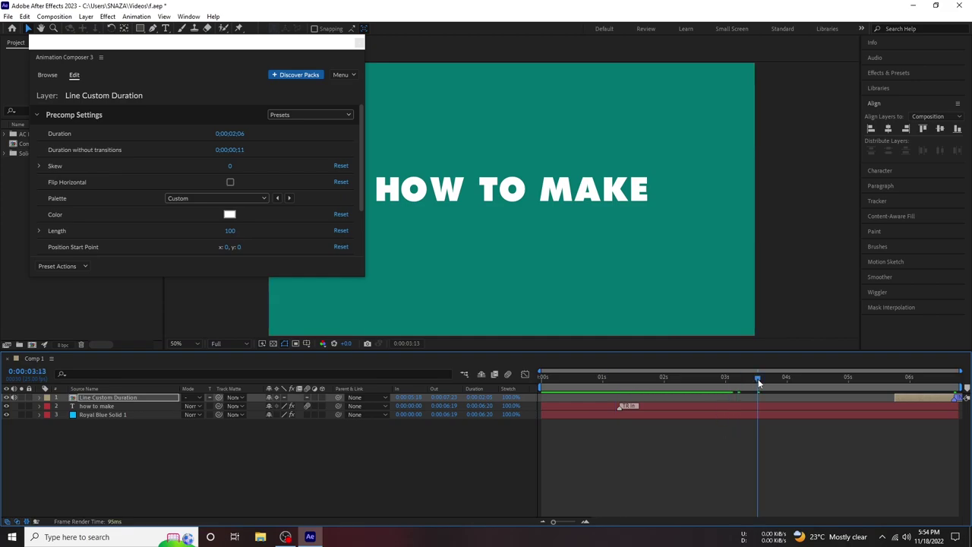
left_click_drag(758, 383, 600, 377)
mouse_move(895, 397)
left_mouse_down()
mouse_move(558, 410)
mouse_move(536, 387)
left_mouse_up()
Preview the line animation from the start, then delete the Line Custom Duration layer
key("Home")
key("space")
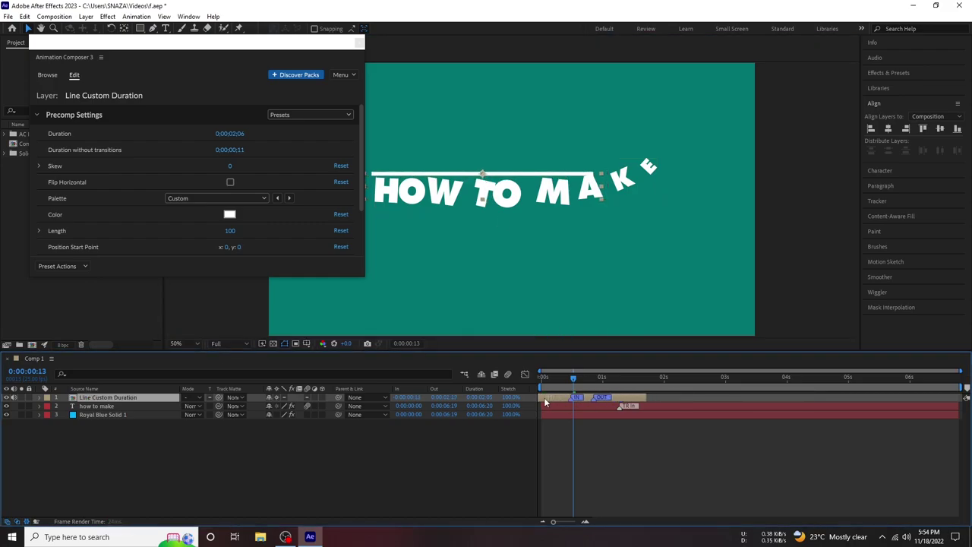
key("Home")
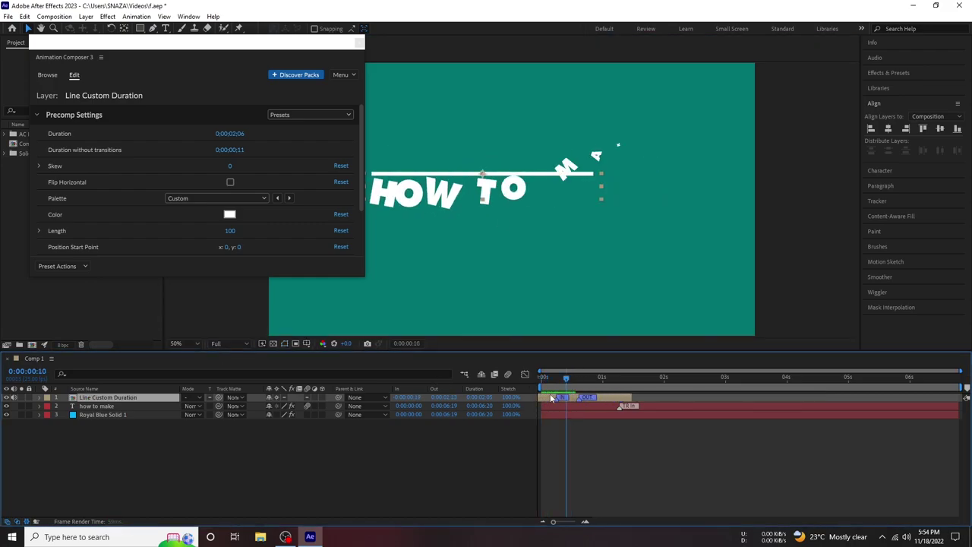
left_click_drag(594, 395, 599, 396)
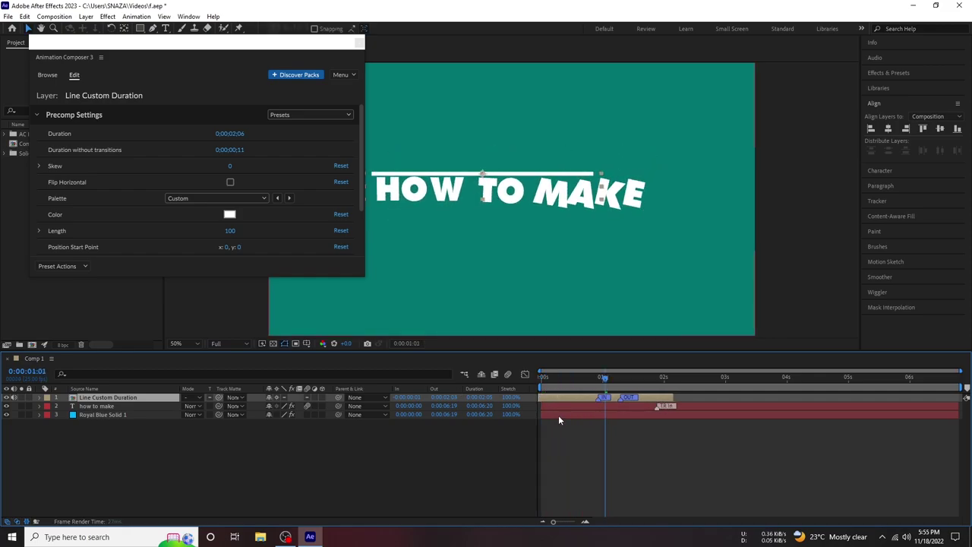
key("Delete")
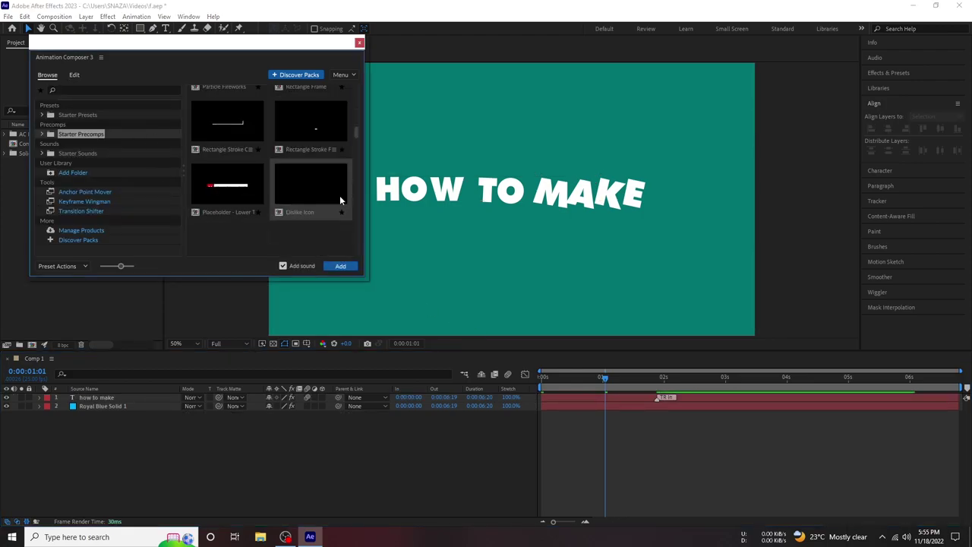
Add a Rectangle Stroke Custom Duration layer sized about 1112 wide around the title
scroll(339, 195, "up", 3)
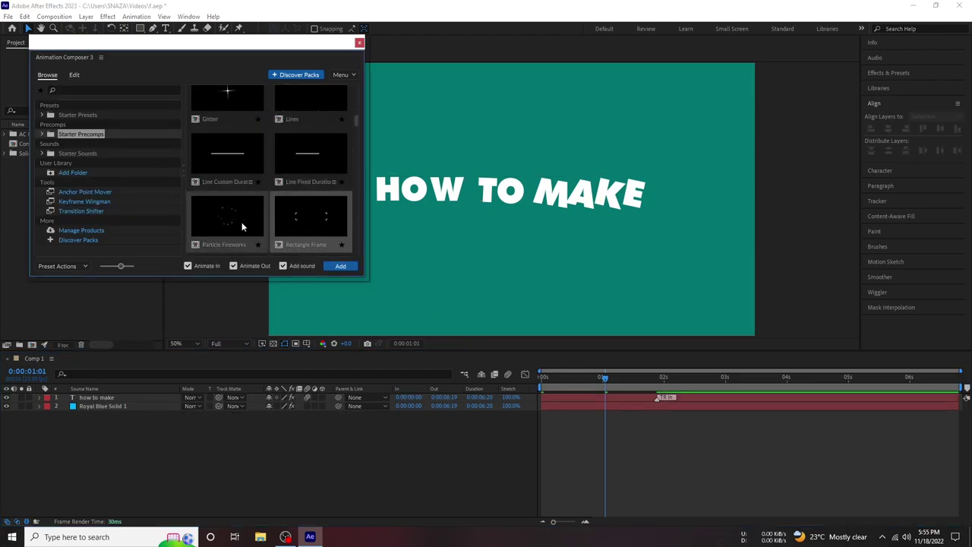
scroll(235, 224, "down", 2)
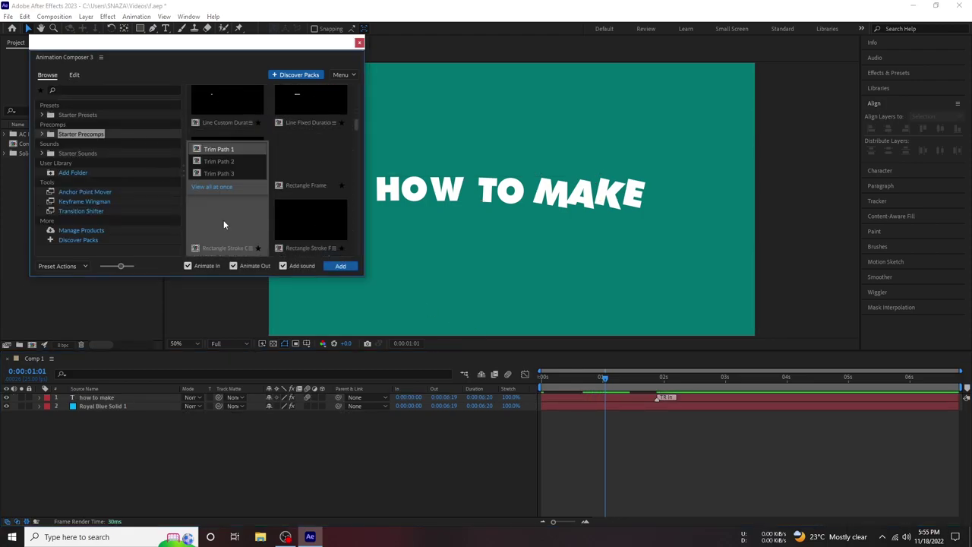
left_click(335, 264)
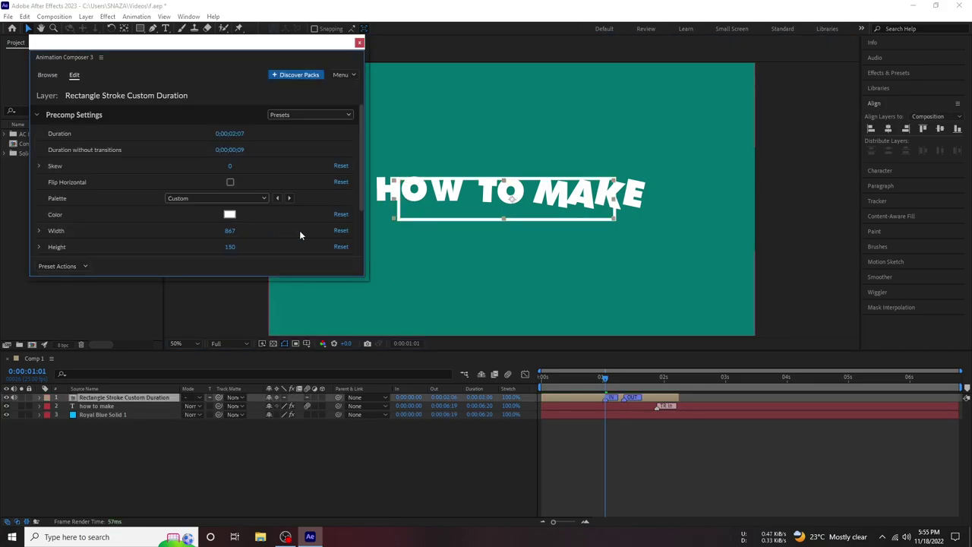
left_click(519, 178)
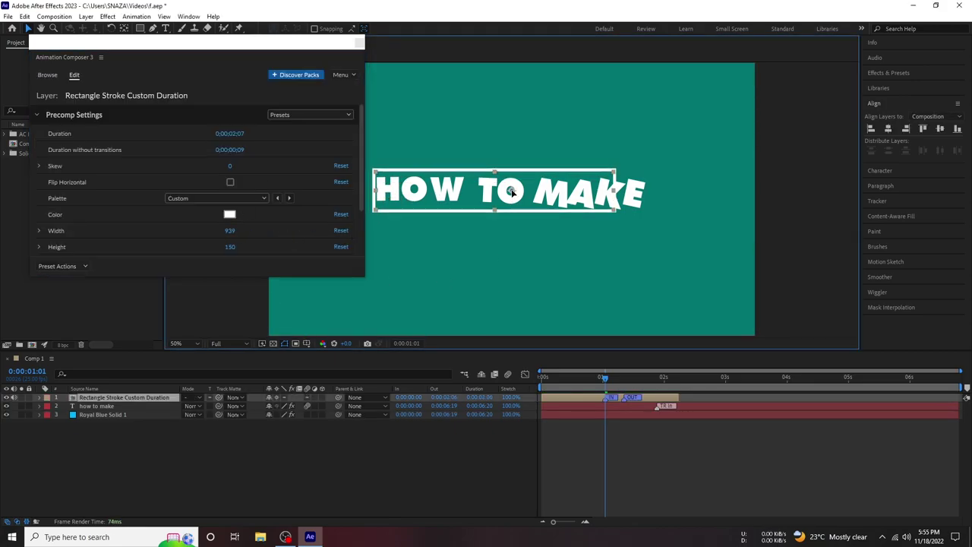
mouse_move(232, 252)
left_mouse_down()
mouse_move(264, 255)
mouse_move(230, 232)
left_mouse_up()
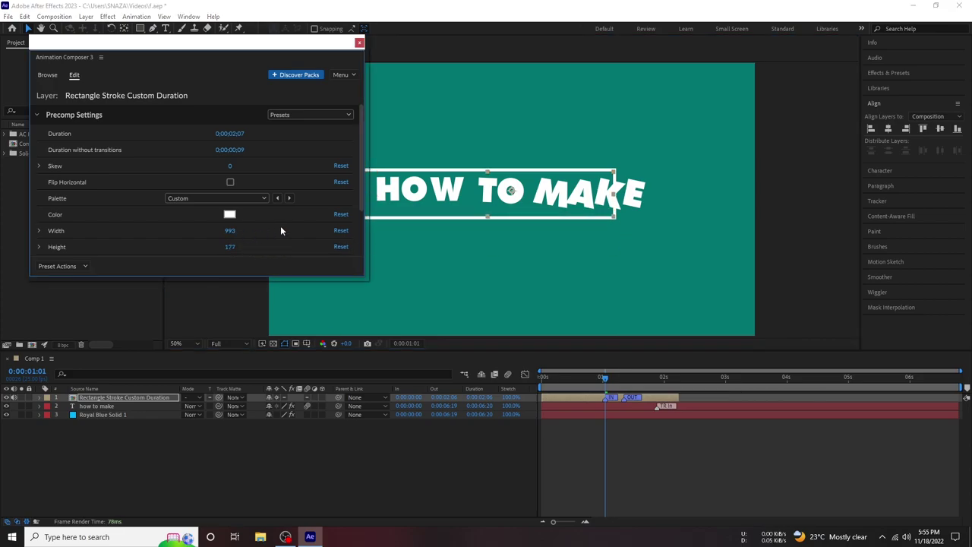
key("space")
left_click(687, 381)
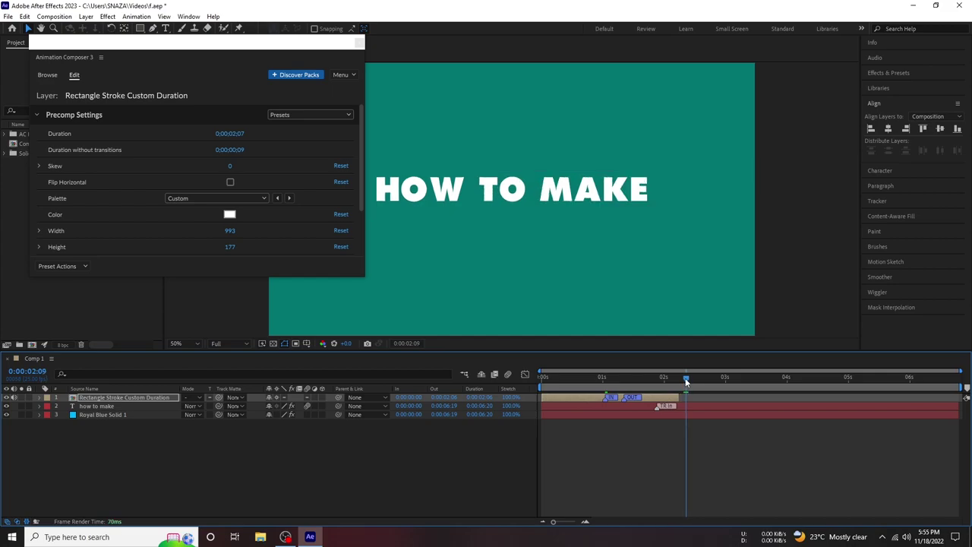
left_click_drag(687, 382, 645, 382)
left_click_drag(229, 230, 303, 226)
left_click_drag(494, 196, 542, 191)
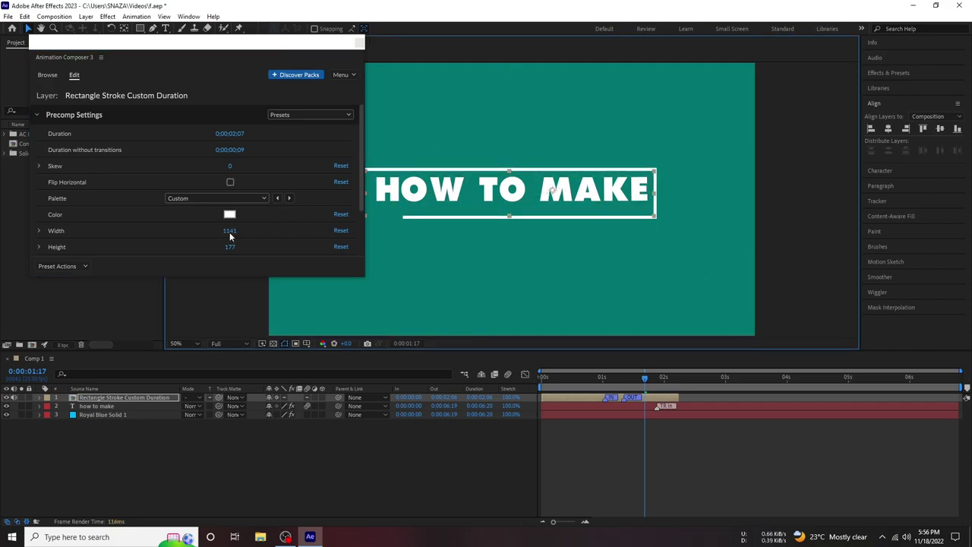
left_click_drag(230, 235, 221, 230)
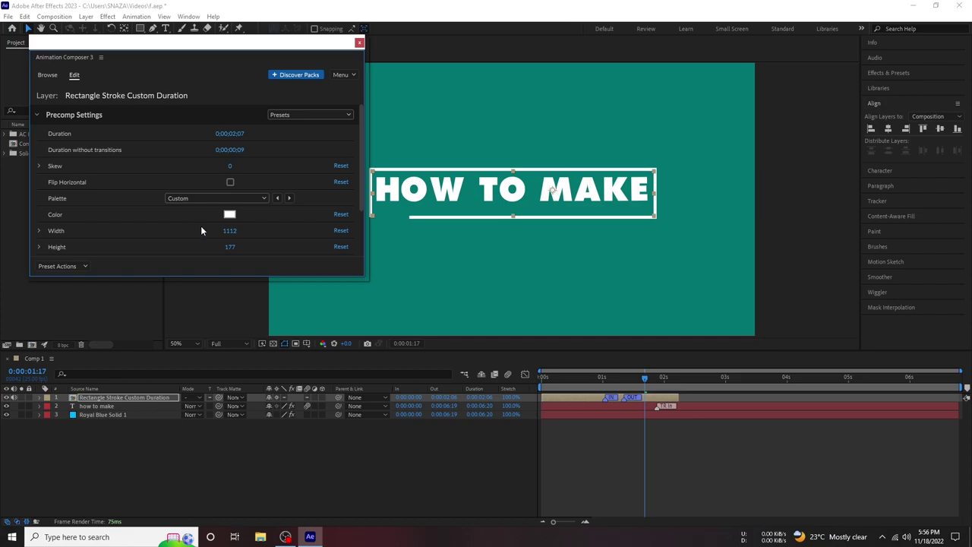
Change the rectangle stroke colour to orange
left_click(229, 214)
left_click_drag(796, 450, 797, 435)
left_click(778, 328)
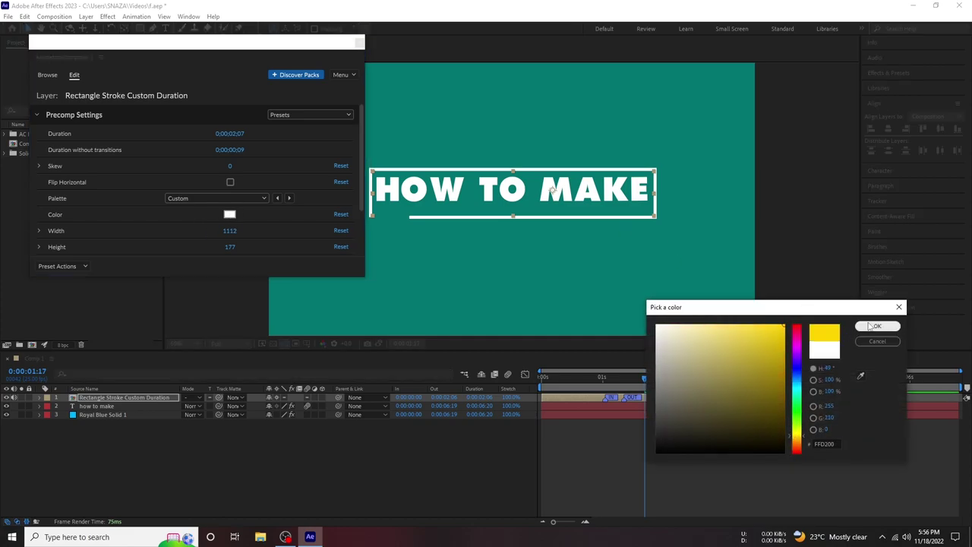
left_click(877, 326)
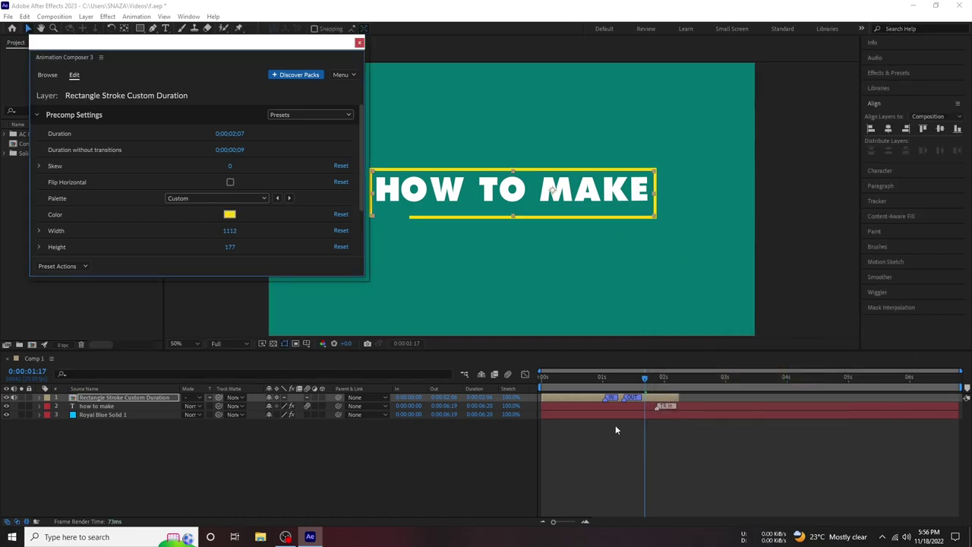
left_click(230, 214)
left_click(876, 326)
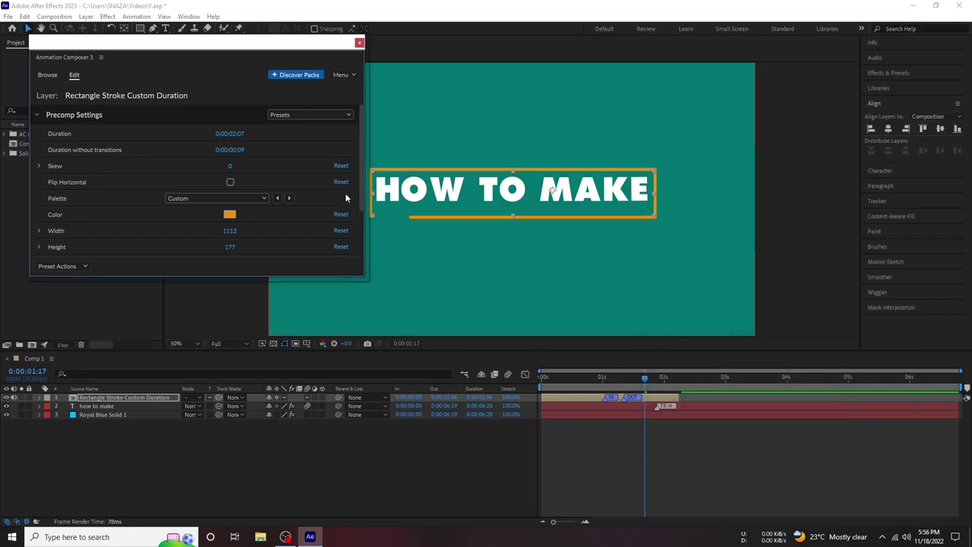
left_click(359, 42)
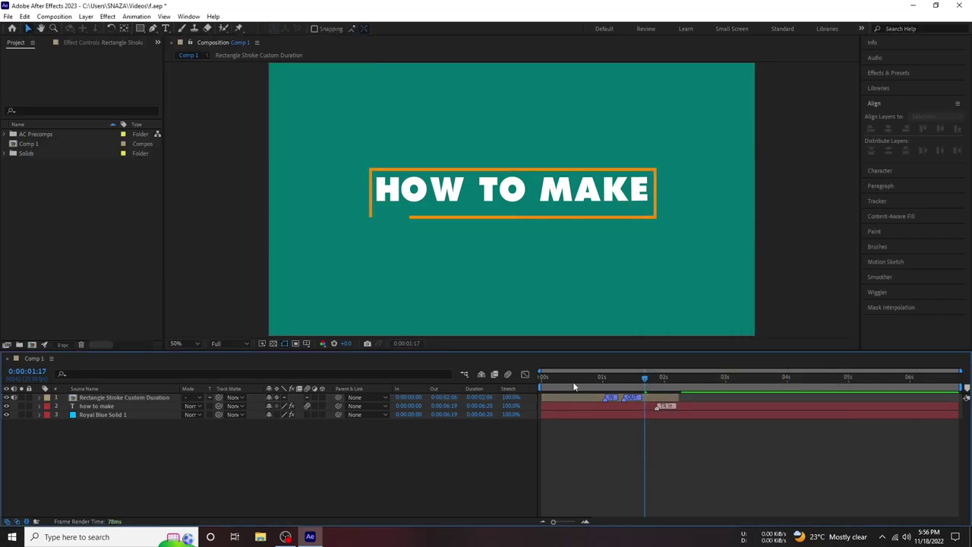
left_click_drag(573, 381, 516, 374)
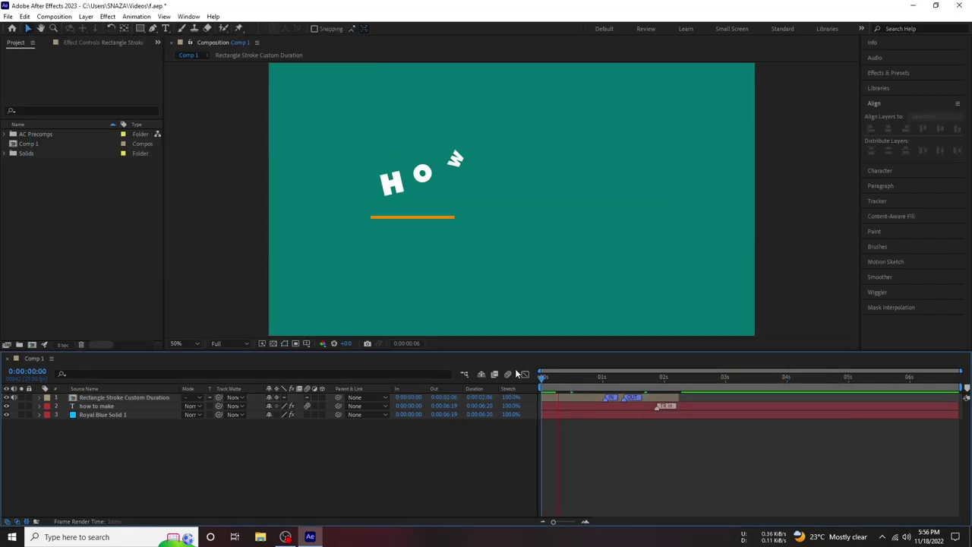
Move the Rectangle Stroke layer below the HOW TO MAKE text and delay its start slightly
left_click_drag(121, 397, 94, 411)
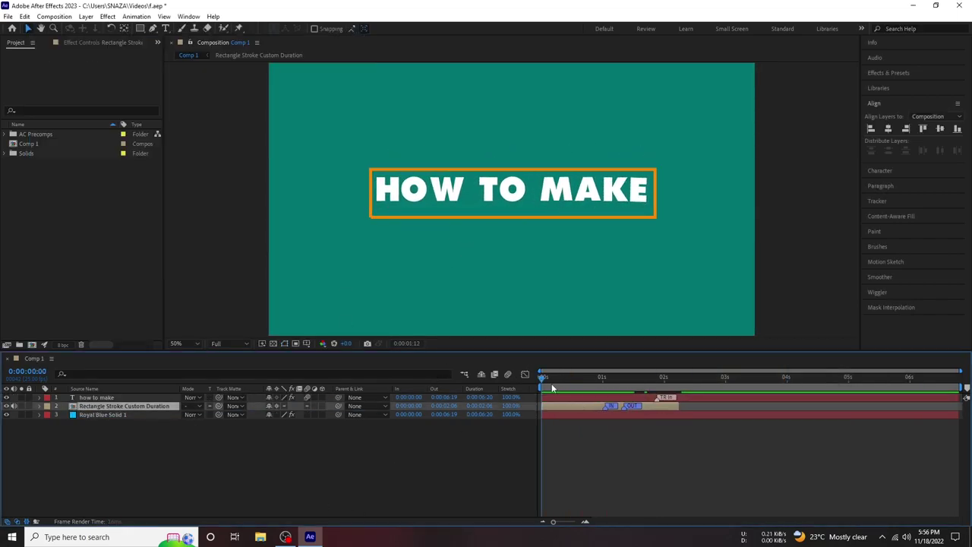
key("space")
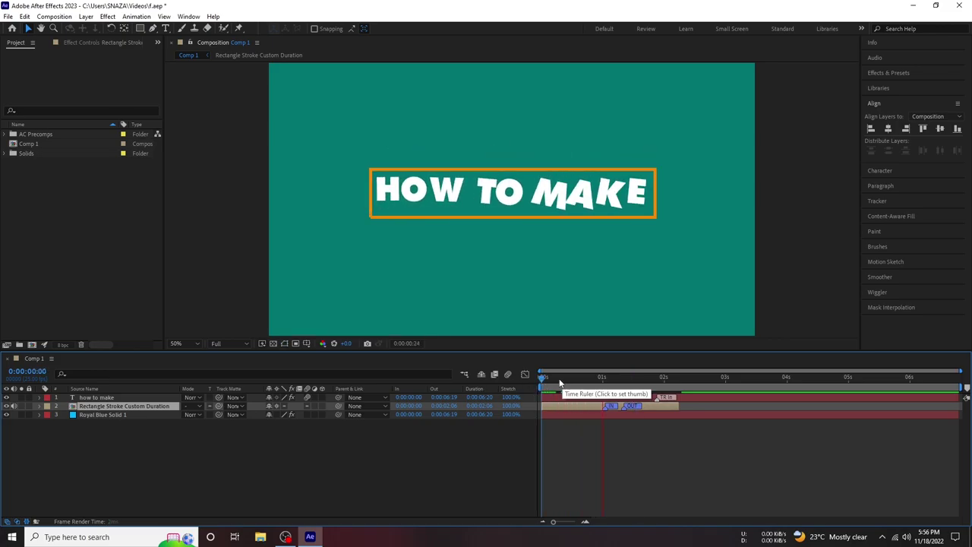
left_click_drag(590, 405, 612, 405)
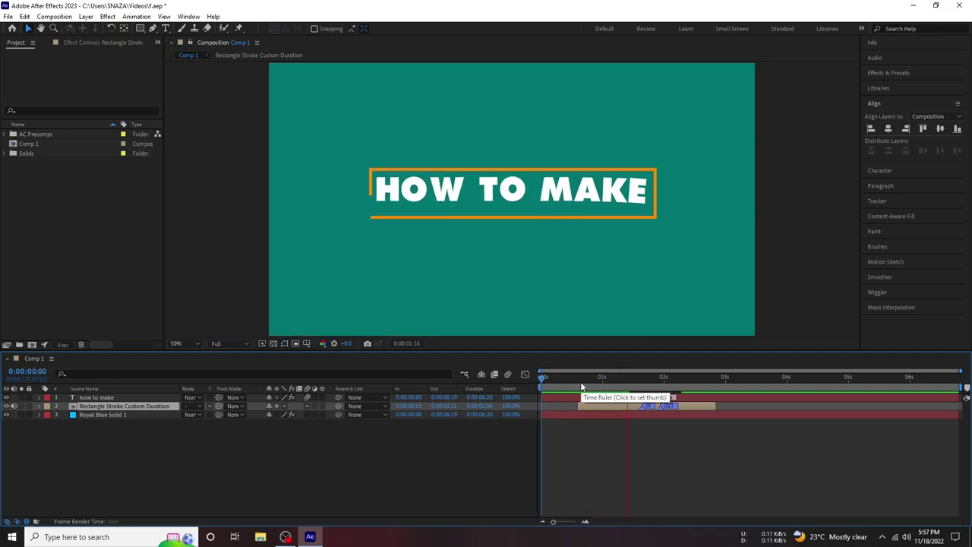
key("space")
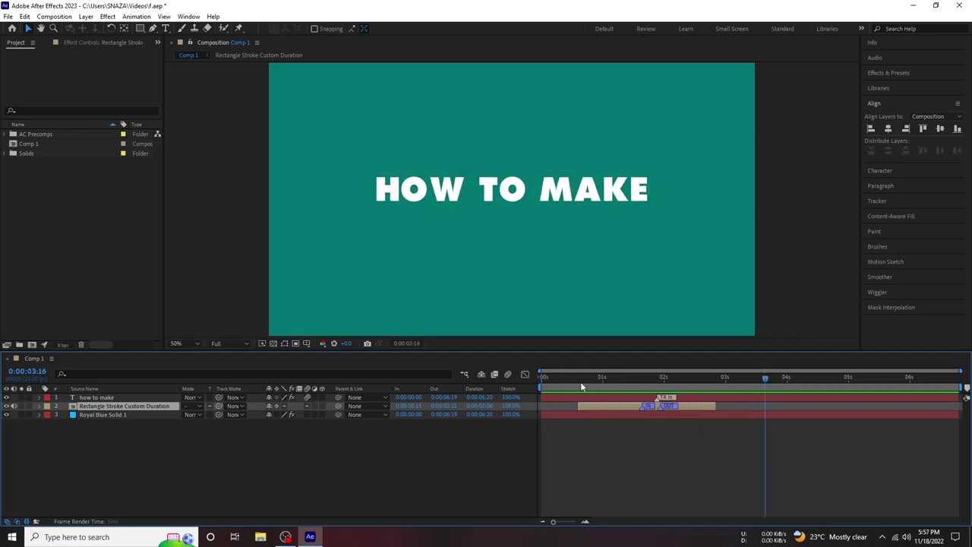
Apply a Drop Shadow (Distance 12, Softness 16) to the HOW TO MAKE text layer
left_click(300, 480)
left_click(478, 202)
left_click(887, 72)
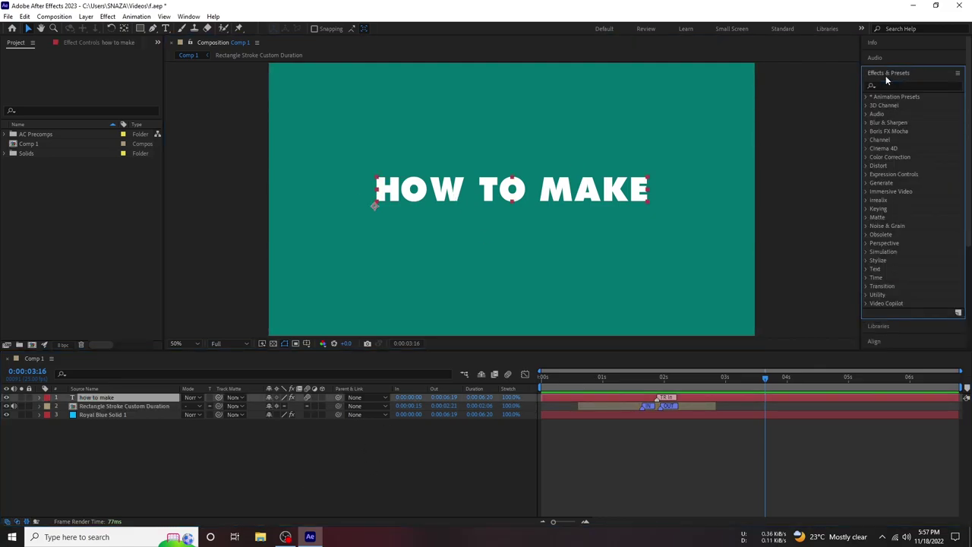
left_click(894, 85)
type("drop")
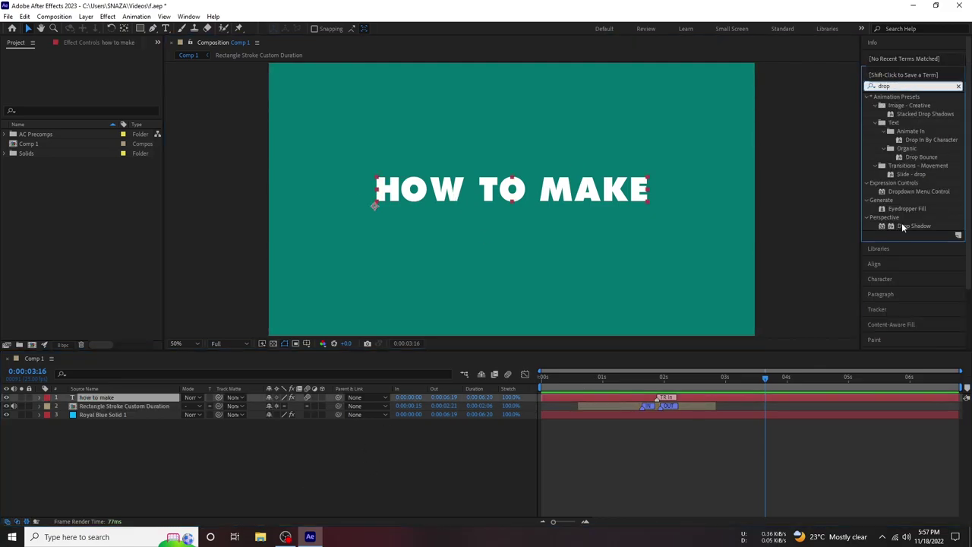
double_click(902, 226)
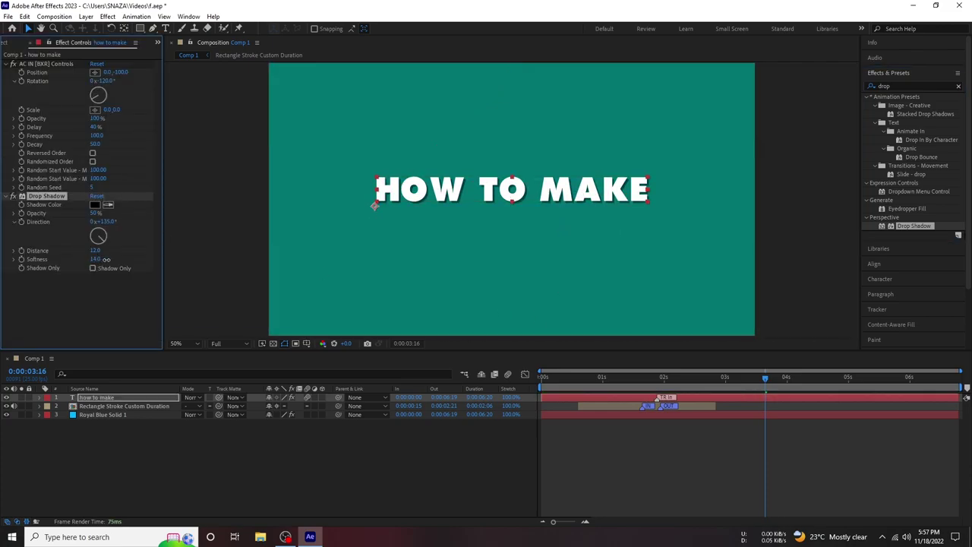
left_click(103, 315)
left_click(958, 86)
left_click(395, 466)
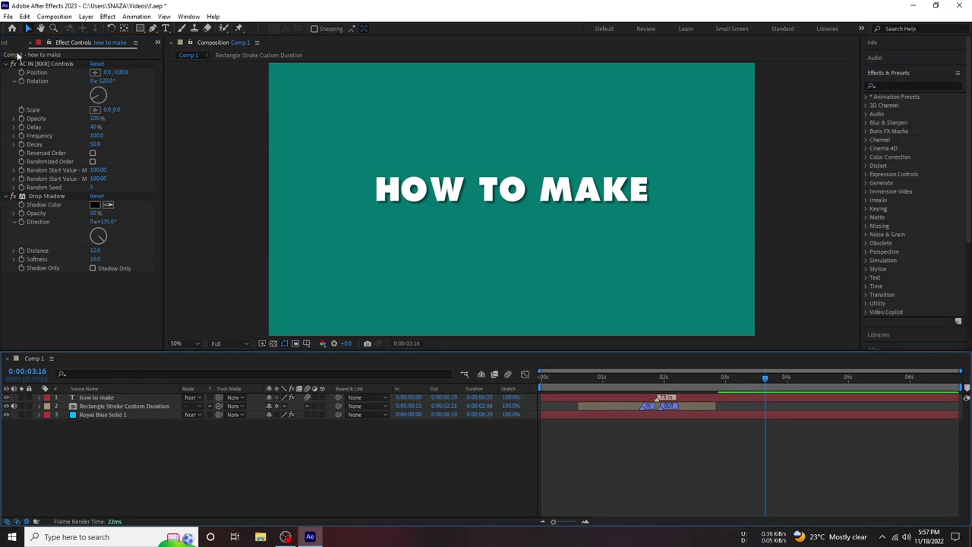
key("space")
Delete the Rectangle Stroke layer and draw a large rectangle shape over the composition
left_click(627, 406)
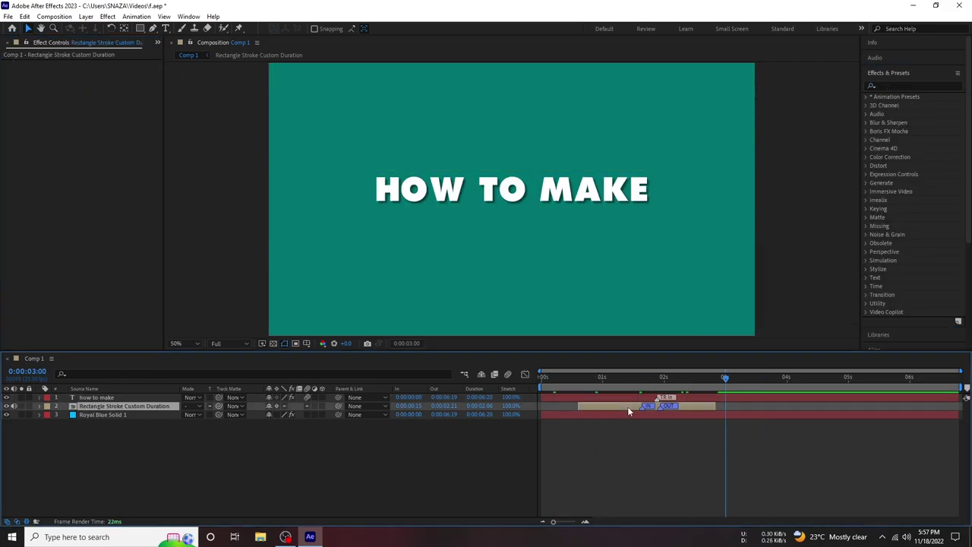
key("Delete")
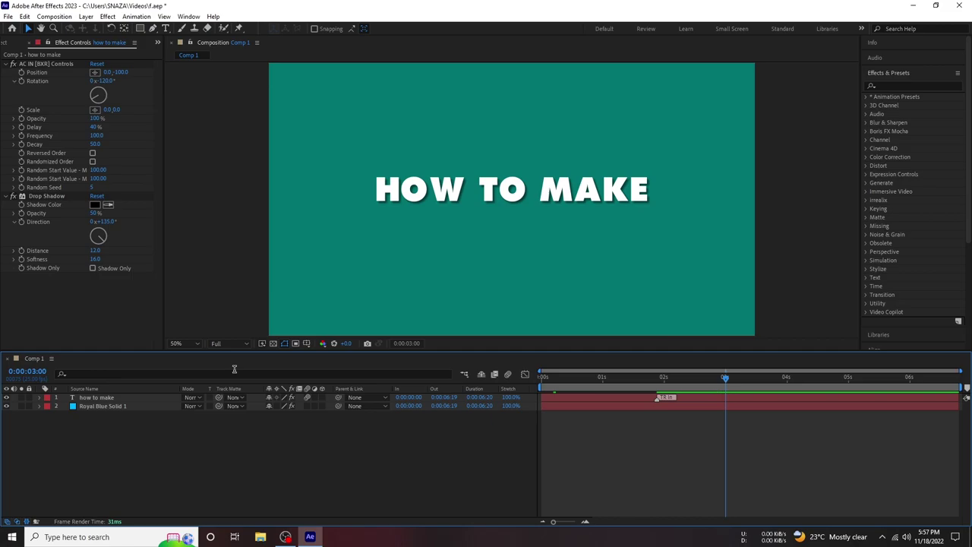
right_click(124, 436)
left_click(140, 28)
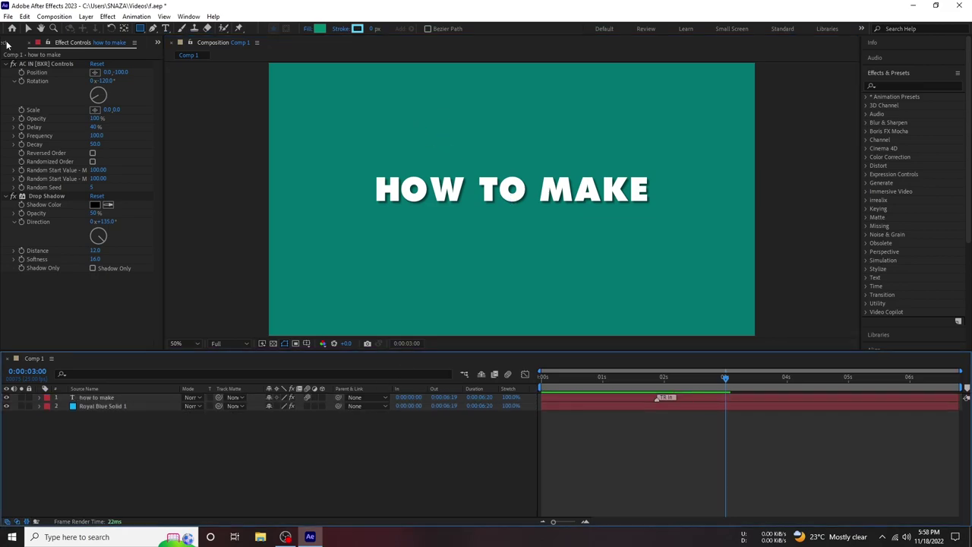
mouse_move(252, 95)
left_mouse_down()
mouse_move(500, 219)
mouse_move(653, 344)
left_mouse_up()
left_click_drag(528, 273, 516, 233)
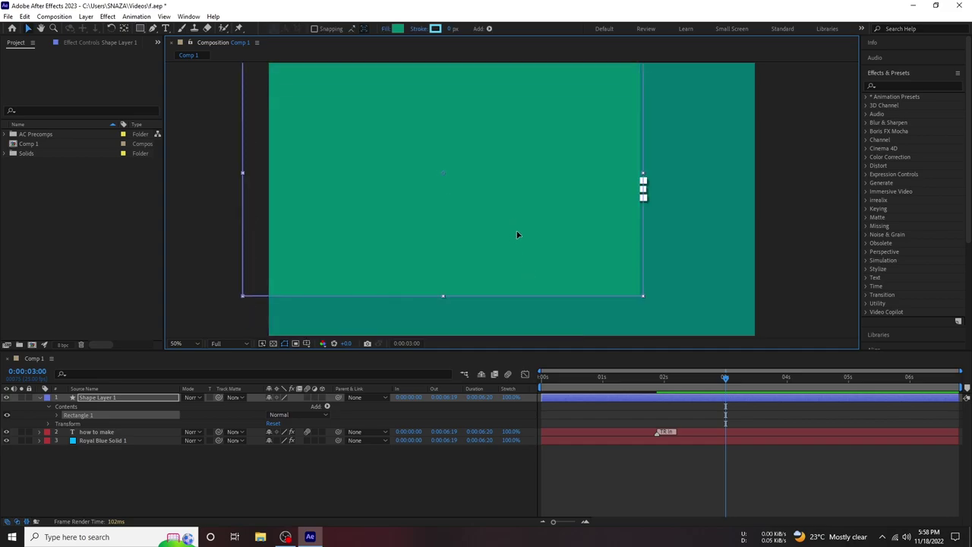
key("g")
left_click_drag(644, 173, 605, 175)
key("ctrl+z")
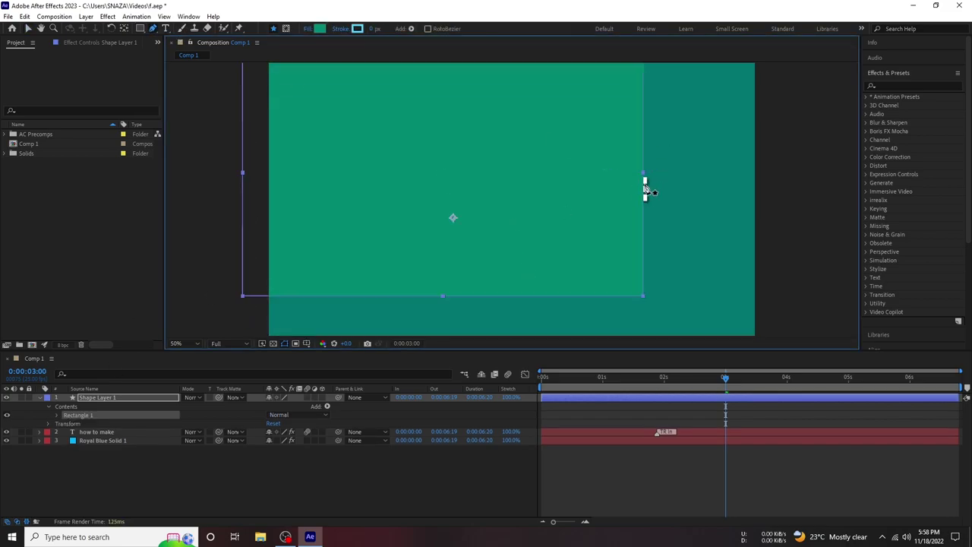
Set the rectangle's Stroke 1 Line Cap to Round Cap
left_click(57, 414)
left_click(91, 422)
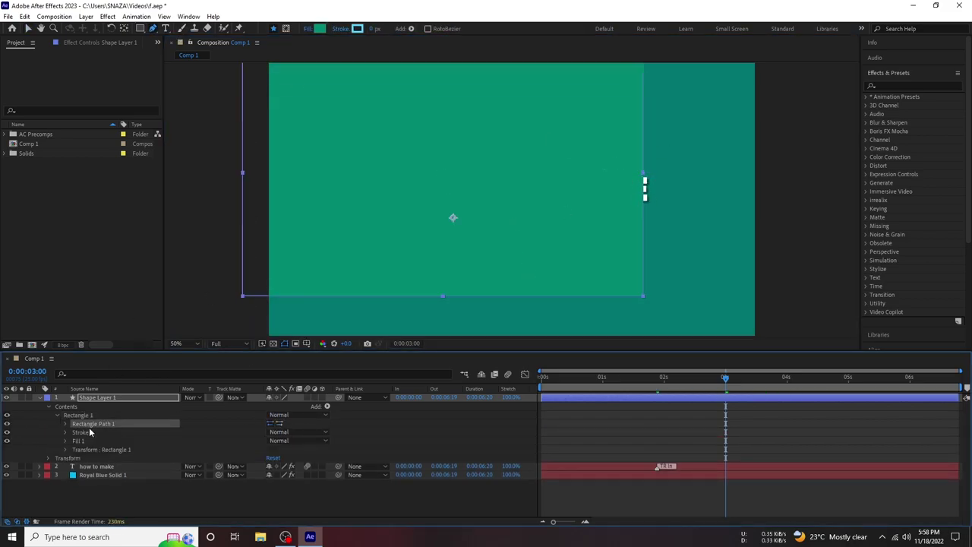
left_click(66, 431)
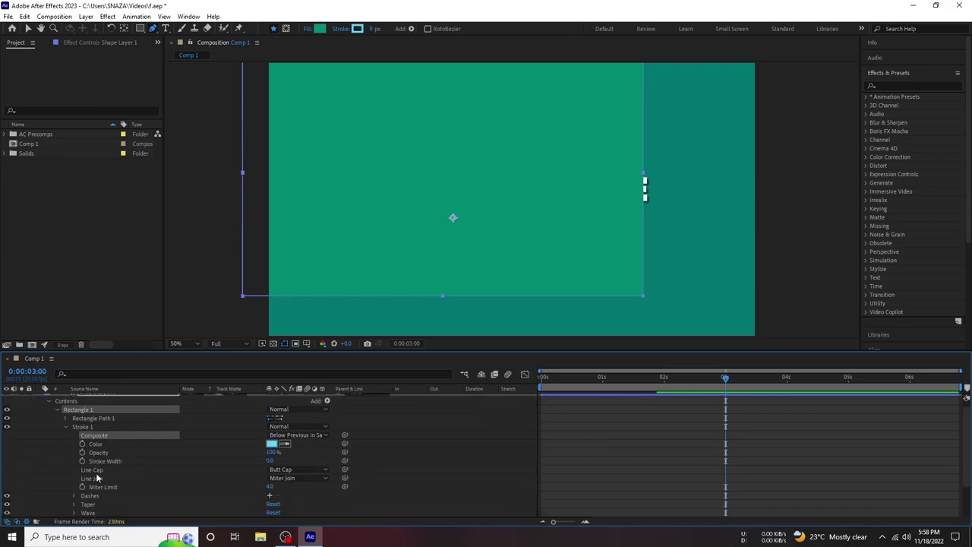
left_click(297, 469)
left_click(295, 490)
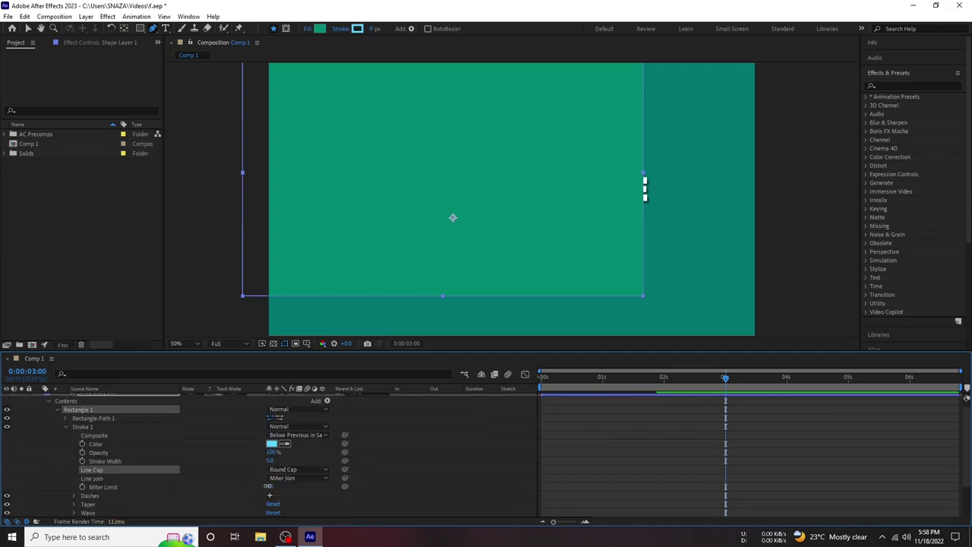
left_click_drag(267, 485, 212, 453)
left_click(67, 428)
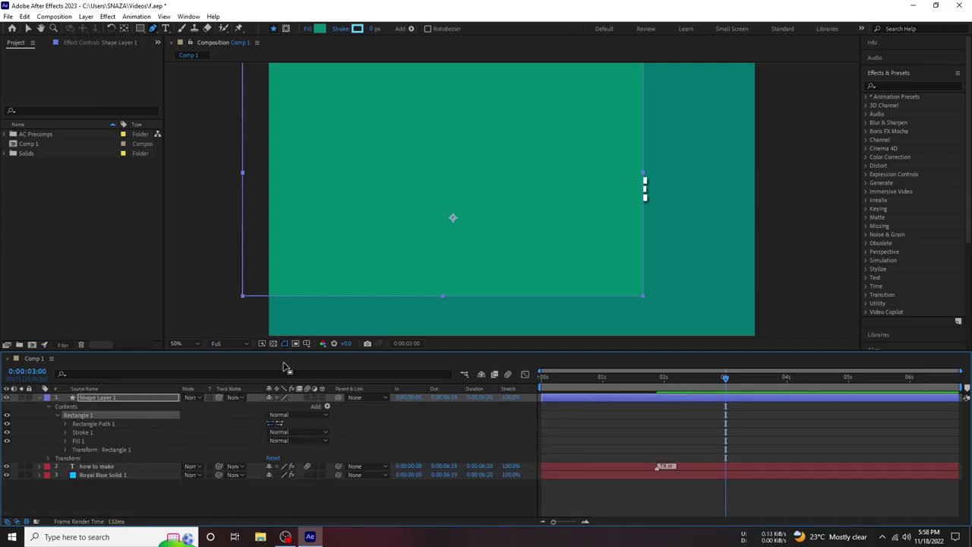
Fill the rectangle with teal 007975 and reposition it
left_click(319, 28)
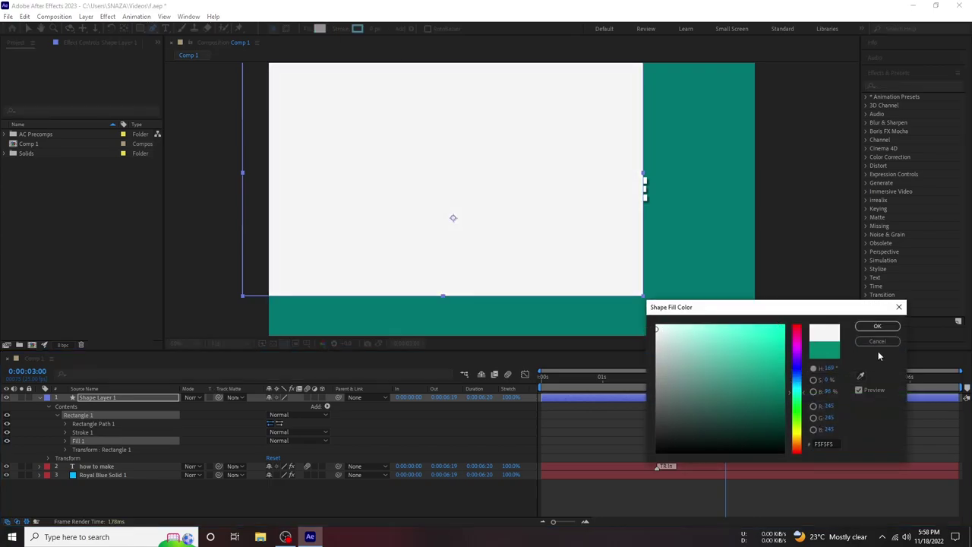
left_click(860, 375)
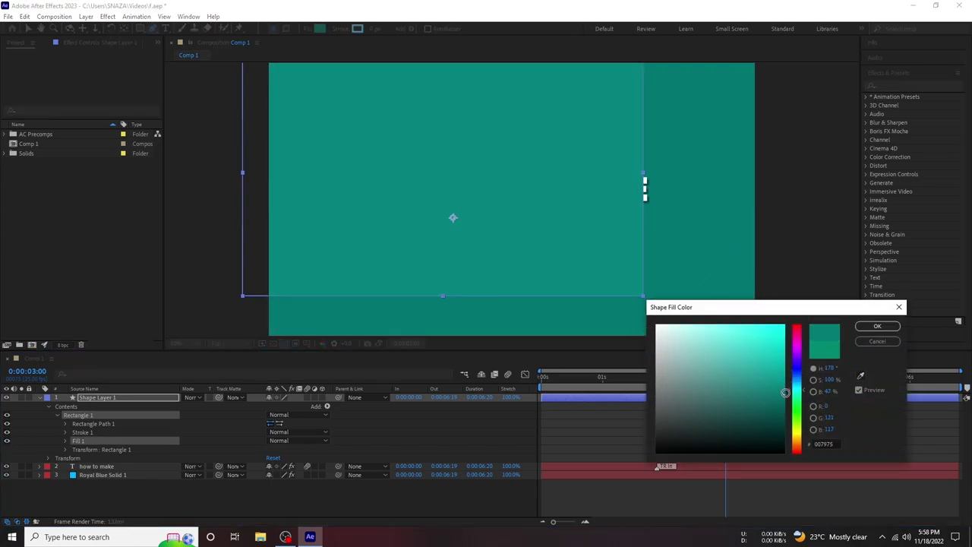
left_click_drag(785, 393, 784, 386)
left_click(876, 325)
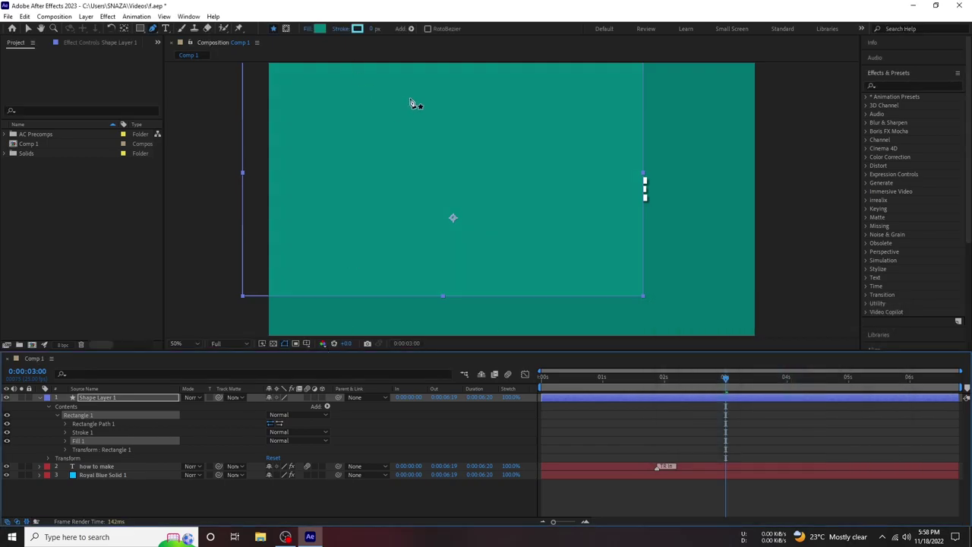
left_click(144, 397)
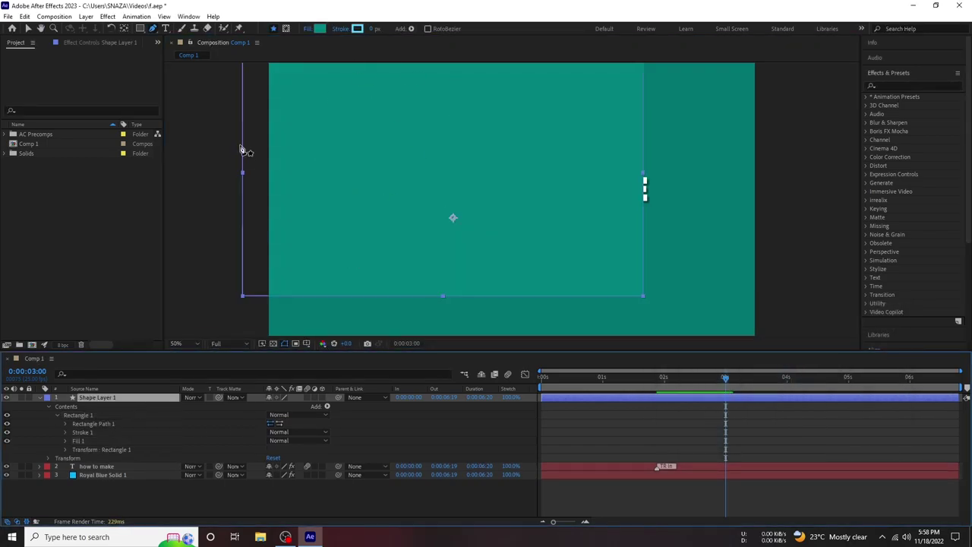
key("v")
left_click_drag(423, 158, 442, 173)
Copy the HOW TO MAKE text's Drop Shadow effect onto Shape Layer 1
left_click(95, 465)
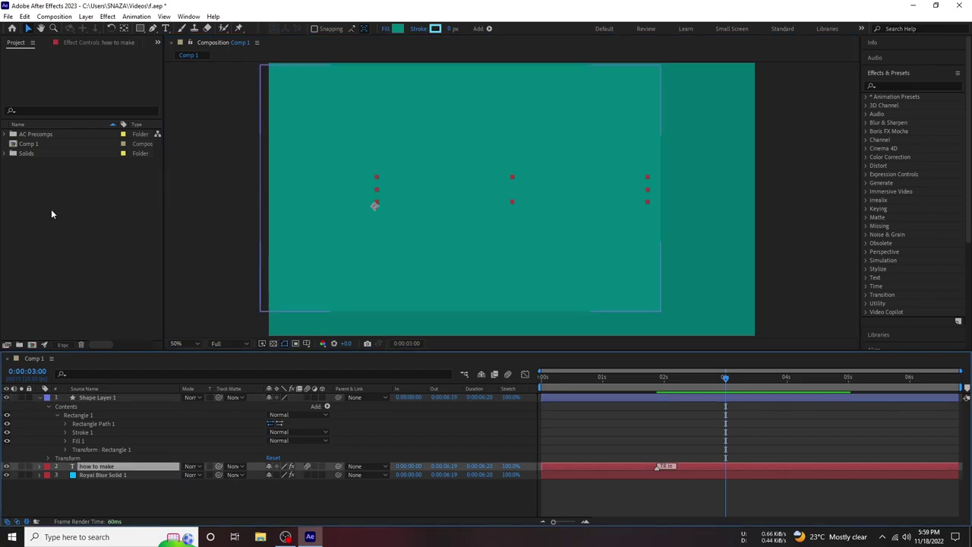
left_click(85, 42)
left_click(47, 196)
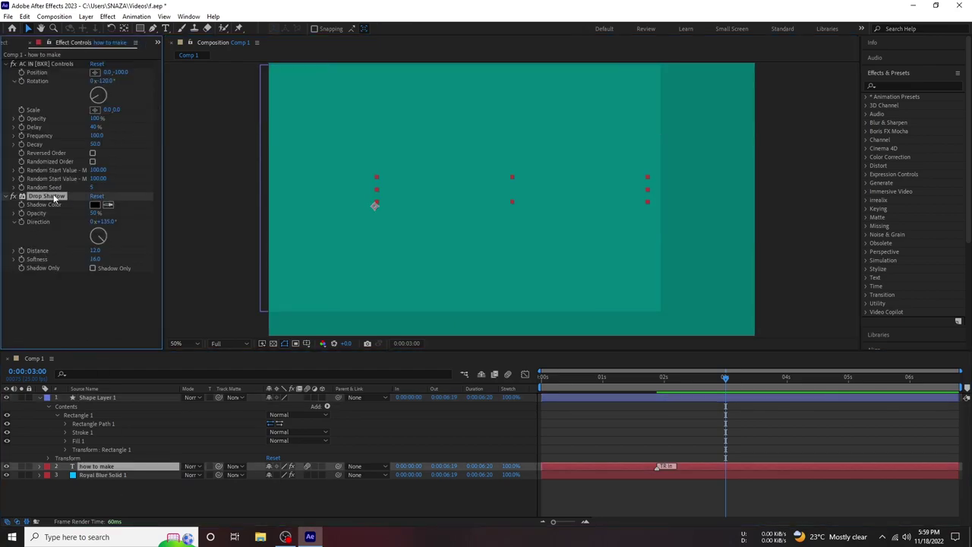
key("ctrl+c")
left_click(281, 243)
key("ctrl+v")
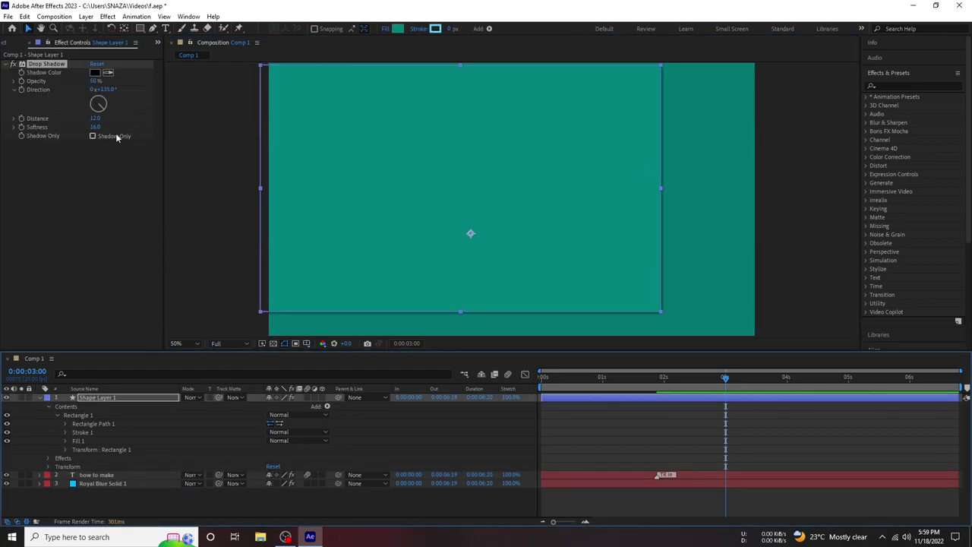
Place Shape Layer 1 beneath the HOW TO MAKE text layer
left_click_drag(107, 397, 108, 480)
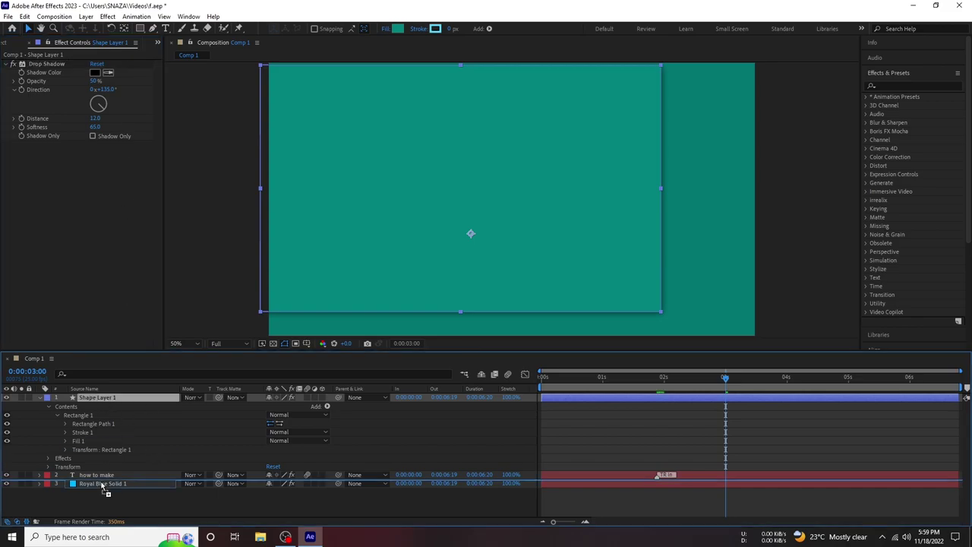
left_click(95, 309)
key("comma")
Resize and reposition the rectangle into a band around the title
left_click_drag(387, 132, 380, 195)
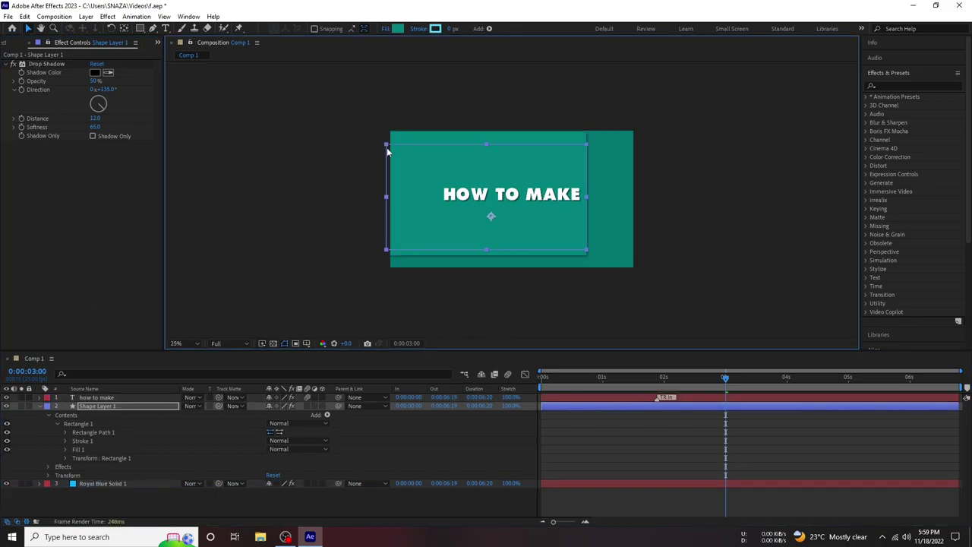
left_click_drag(548, 196, 415, 211)
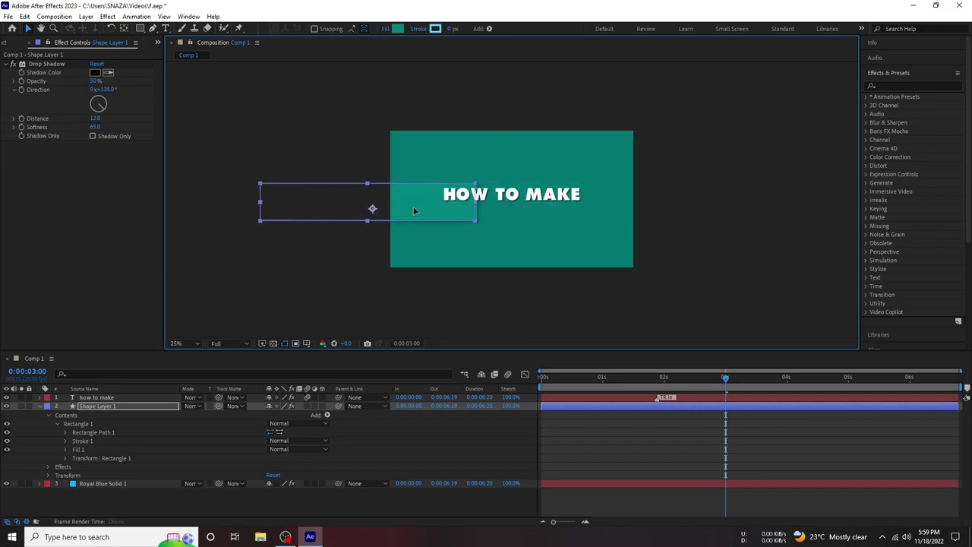
left_click_drag(475, 184, 527, 149)
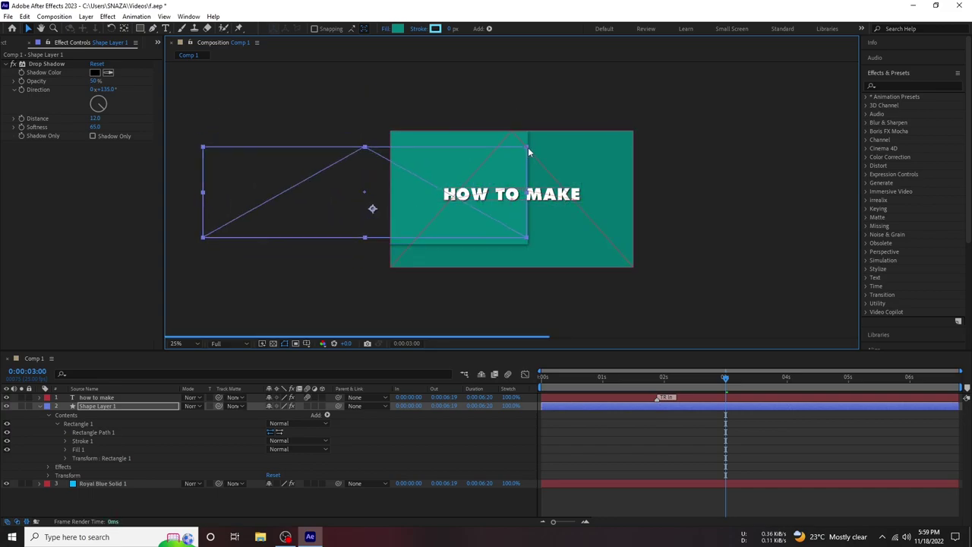
key("g")
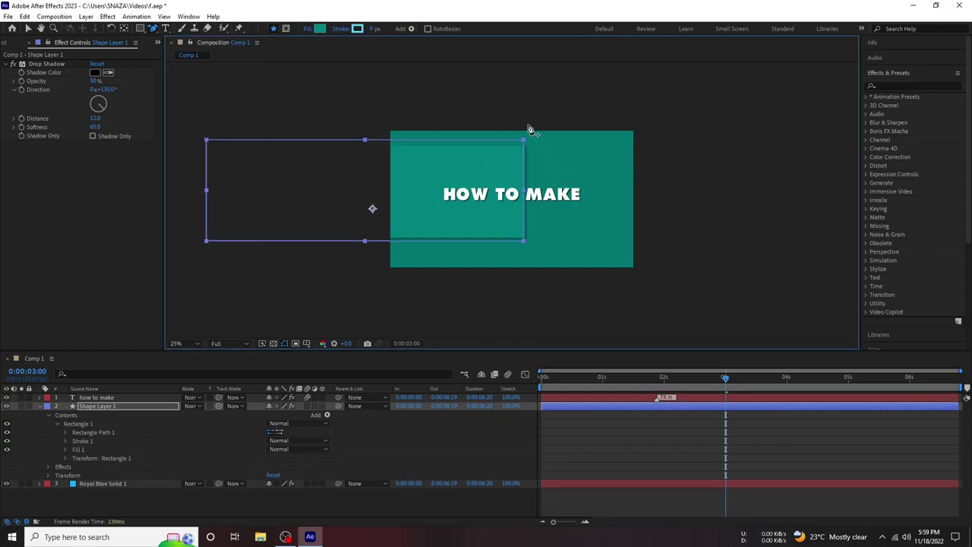
mouse_move(526, 149)
left_mouse_down()
mouse_move(535, 147)
mouse_move(523, 169)
left_mouse_up()
key("ctrl+Down")
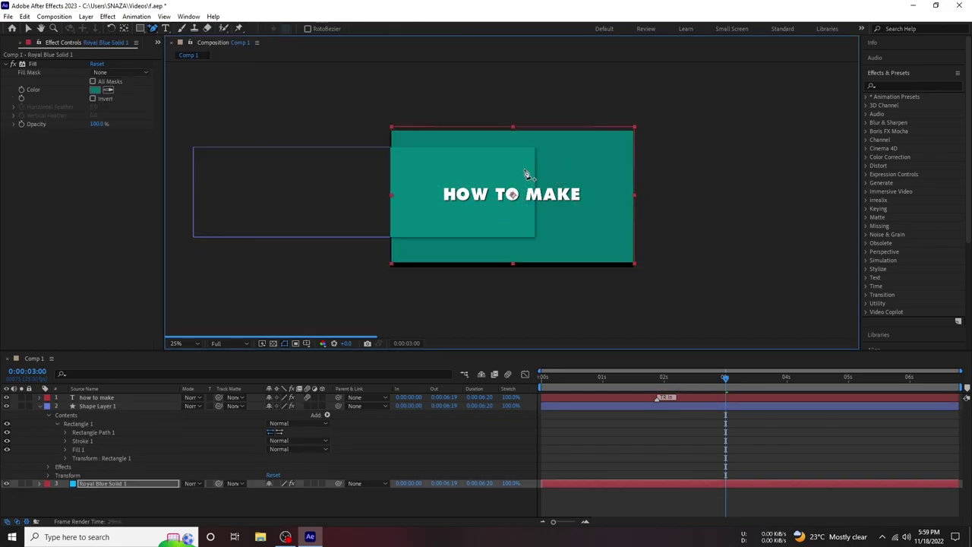
key("ctrl+Up")
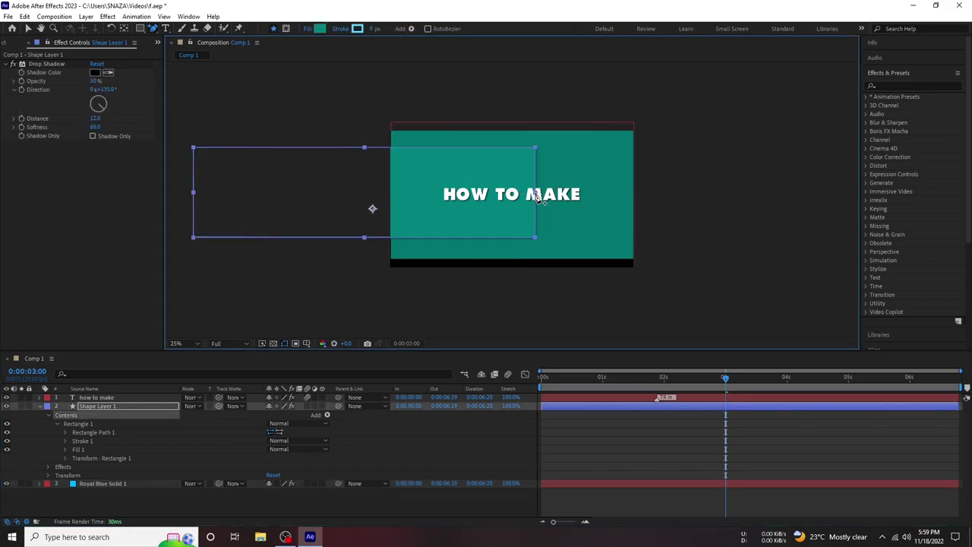
left_click_drag(537, 196, 545, 179)
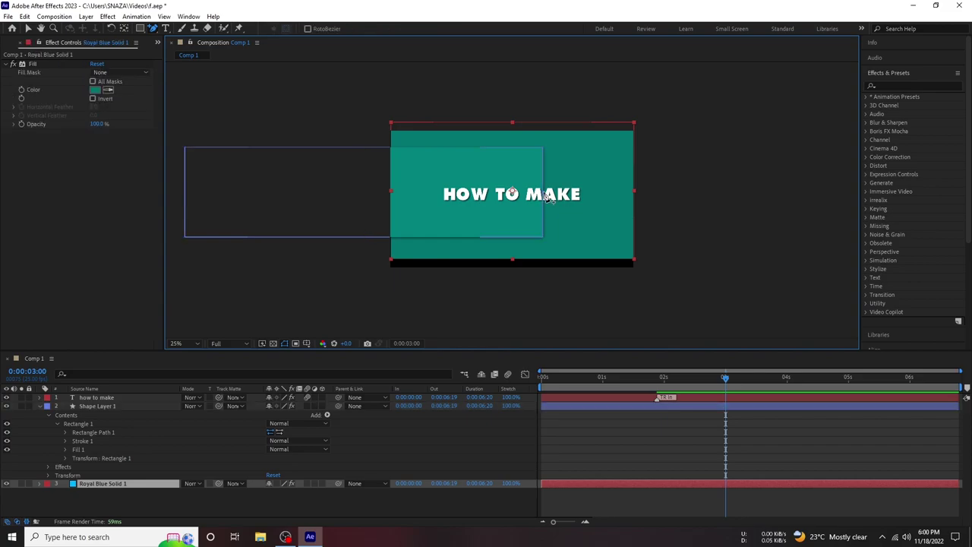
left_click_drag(549, 196, 562, 201)
left_click_drag(363, 147, 365, 141)
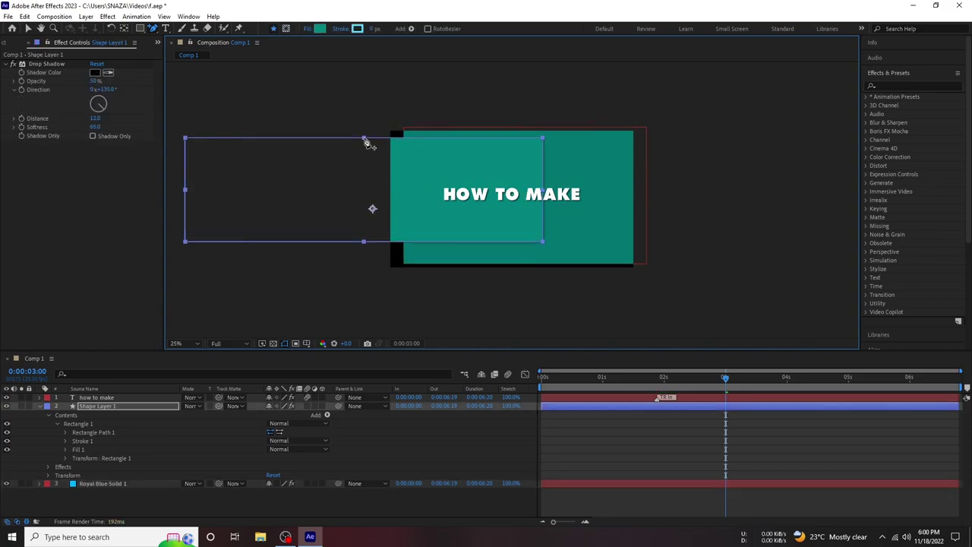
Begin a new shape with a single Pen point, then reselect Shape Layer 1
left_click(365, 141)
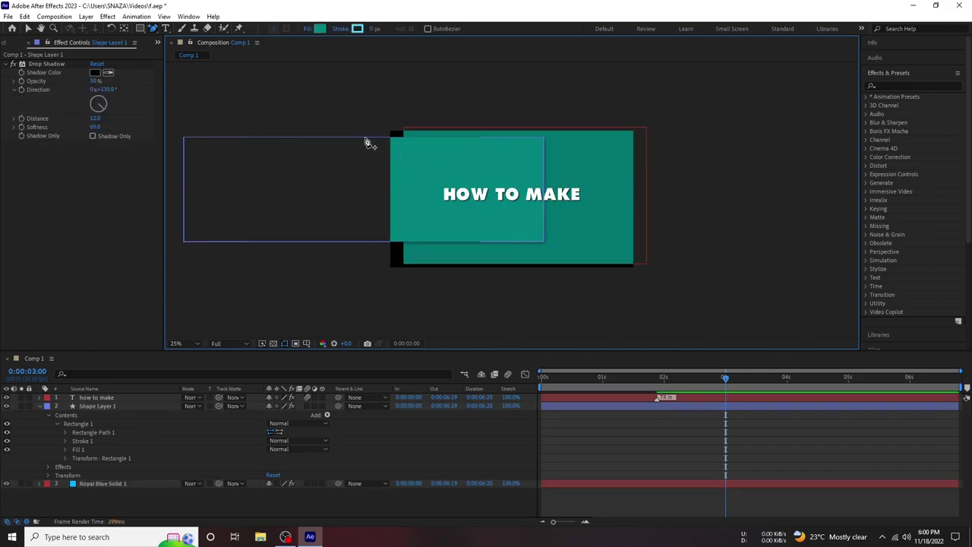
left_click(152, 28)
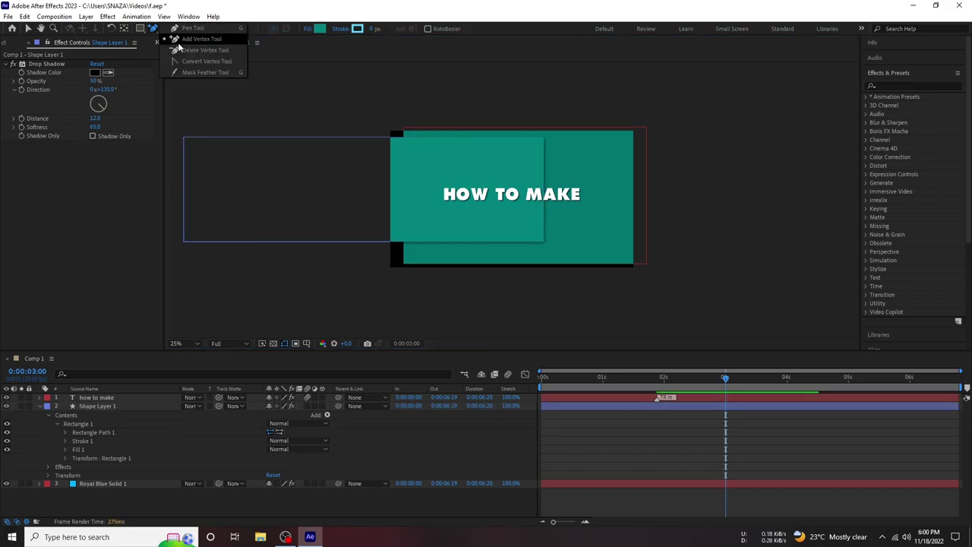
left_click(359, 137)
left_click(92, 415)
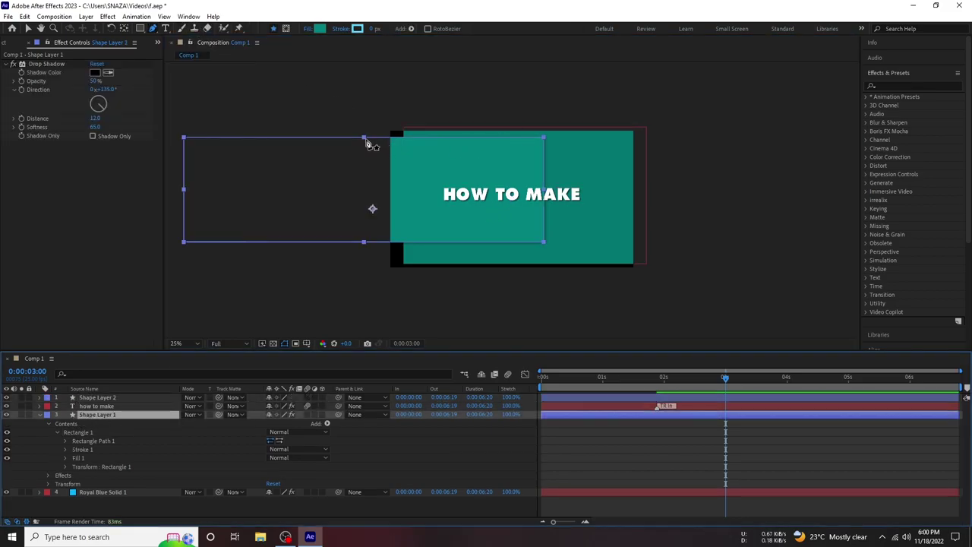
left_click(98, 407)
left_click(101, 414)
Delete Shape Layer 1 and draw a new multi-point pen path left of the title
key("Delete")
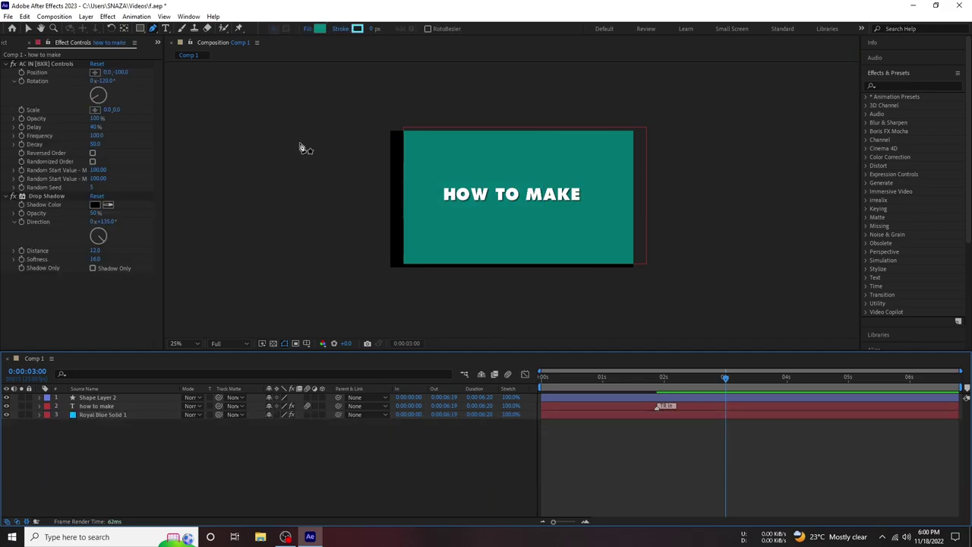
left_click(381, 101)
left_click(416, 288)
left_click(360, 279)
left_click(357, 261)
left_click_drag(344, 190, 345, 177)
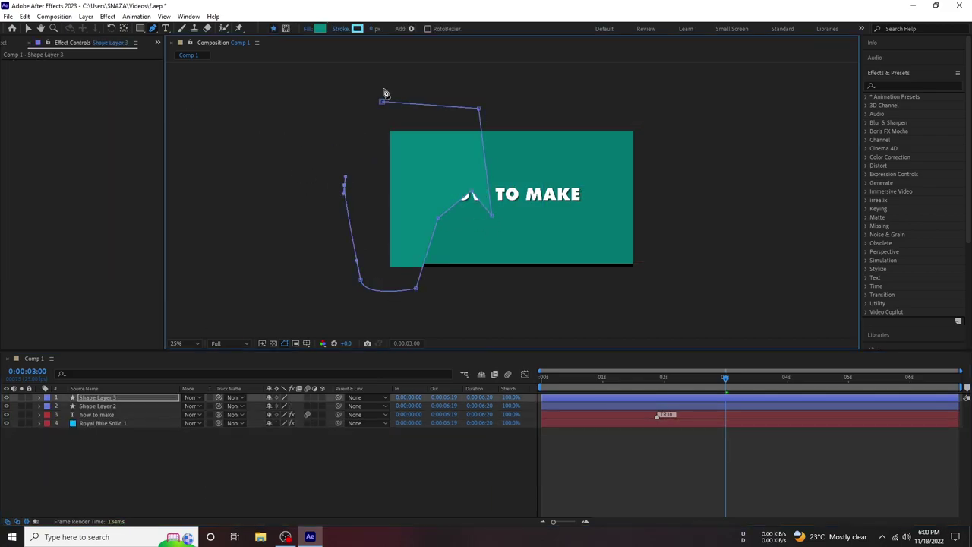
Delete the empty Shape Layer 2 and select Shape Layer 3
key("v")
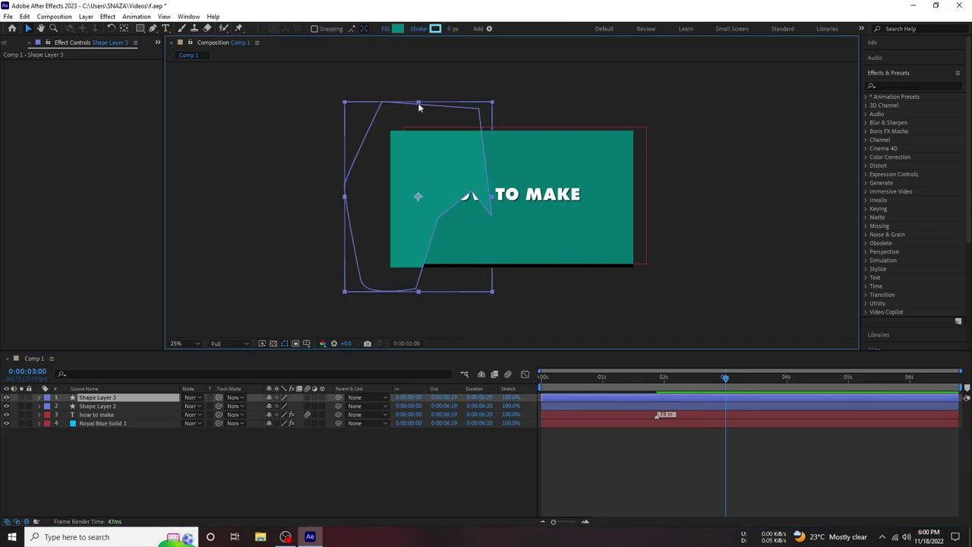
key("Return")
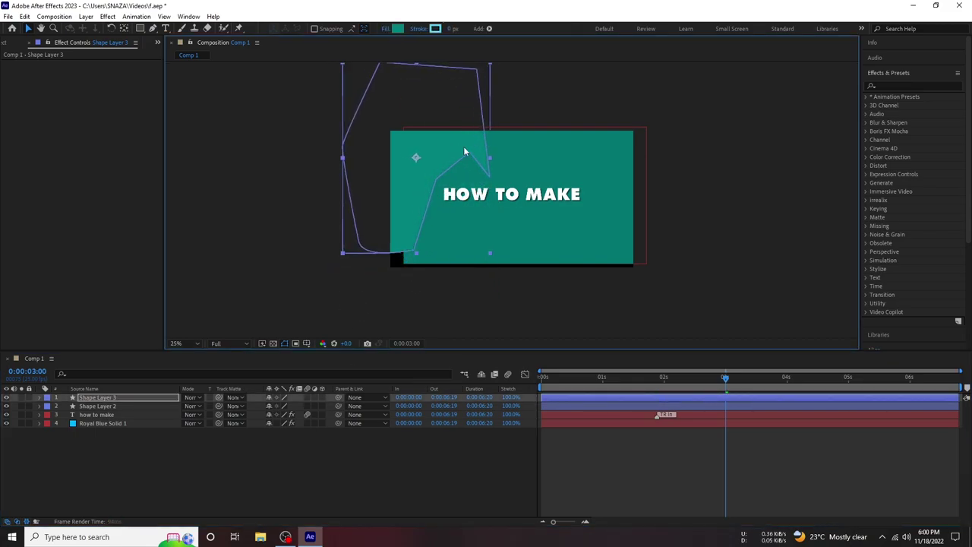
left_click(510, 225)
key("Return")
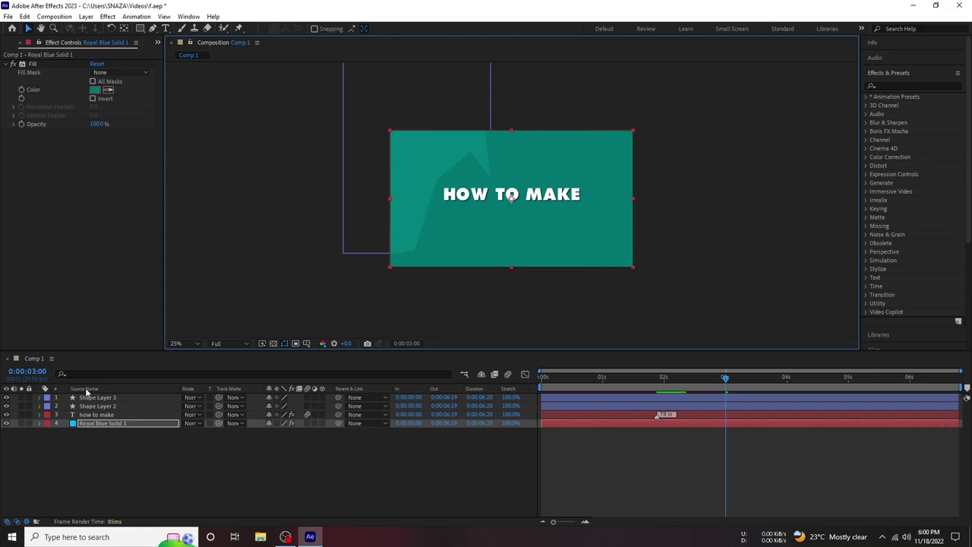
left_click(104, 405)
key("Delete")
left_click(97, 398)
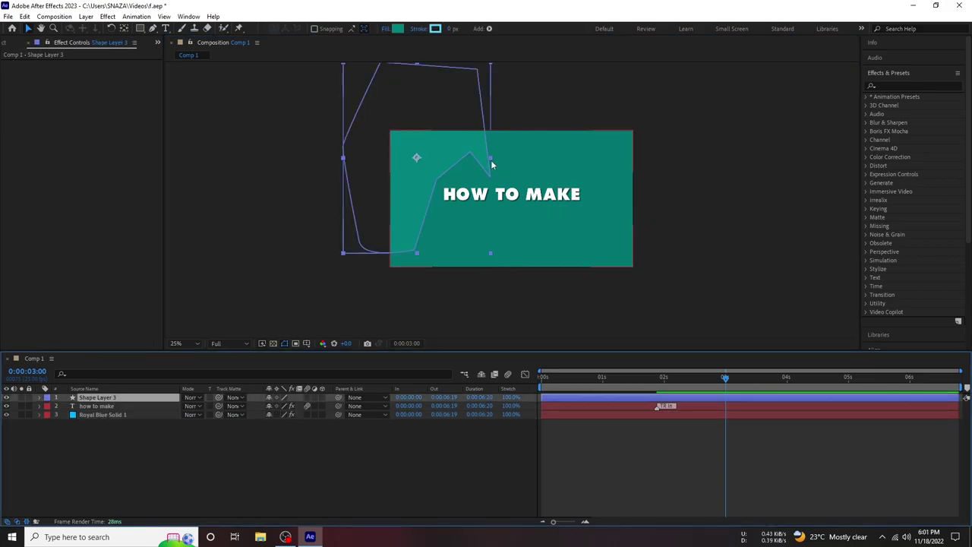
Widen the new shape and convert its right-hand points into smooth curves
left_click_drag(490, 160, 495, 158)
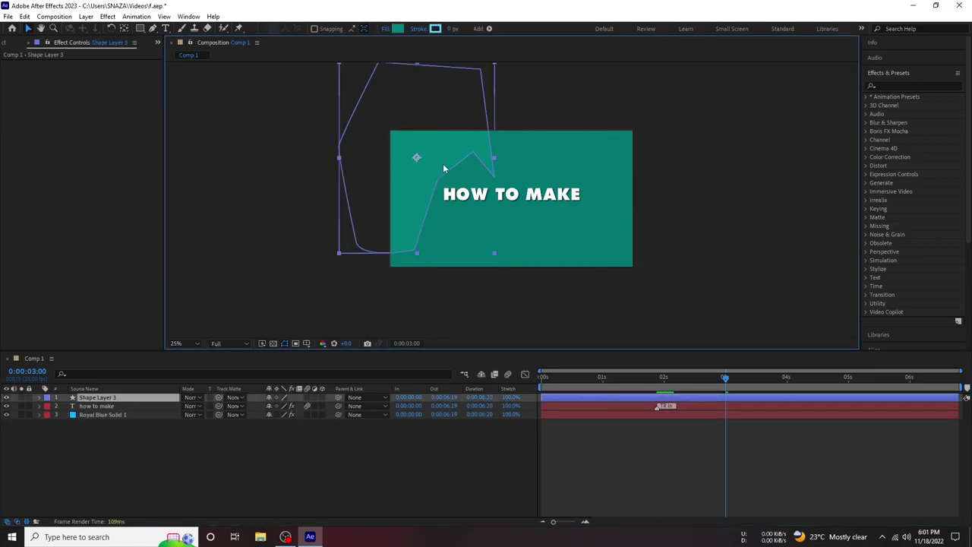
key("Return")
left_click_drag(495, 180, 501, 170)
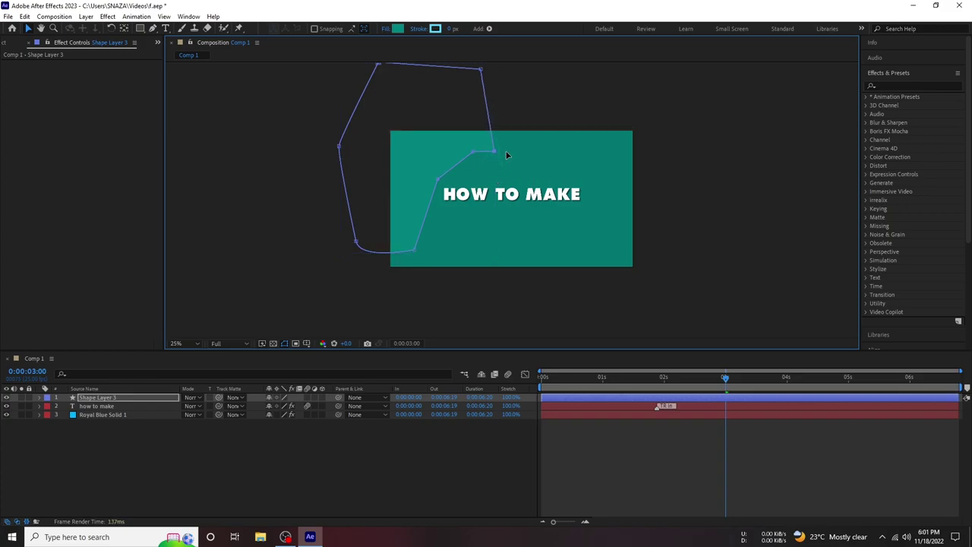
key("g")
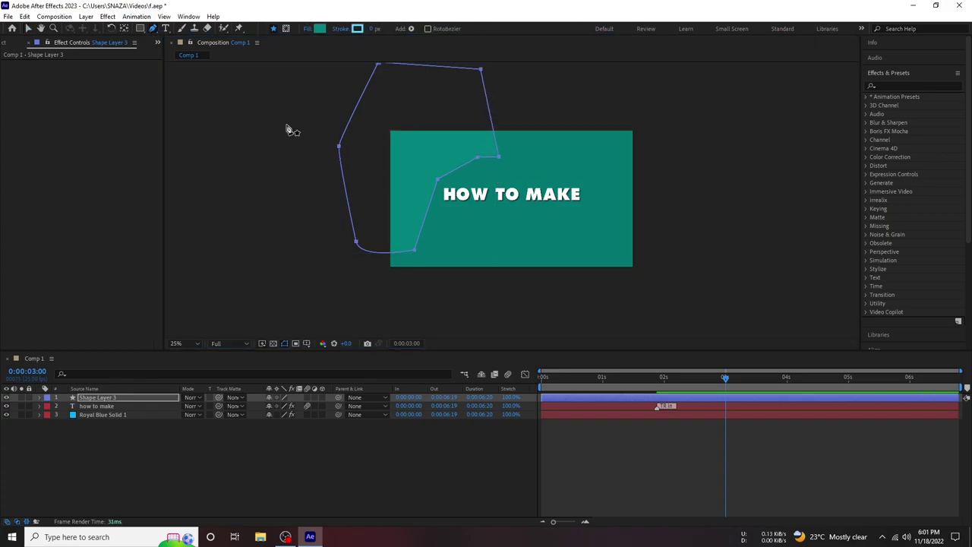
left_click(438, 182, "alt")
left_click(479, 160, "alt")
left_click(500, 157, "alt")
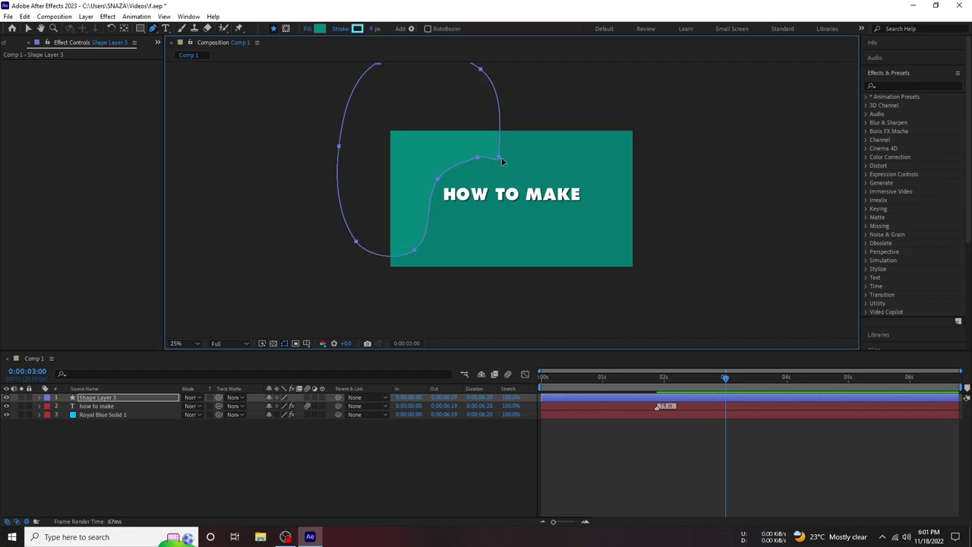
Refine the bezier handles so the edge sweeps smoothly below and left of the title
left_click(498, 164, "alt")
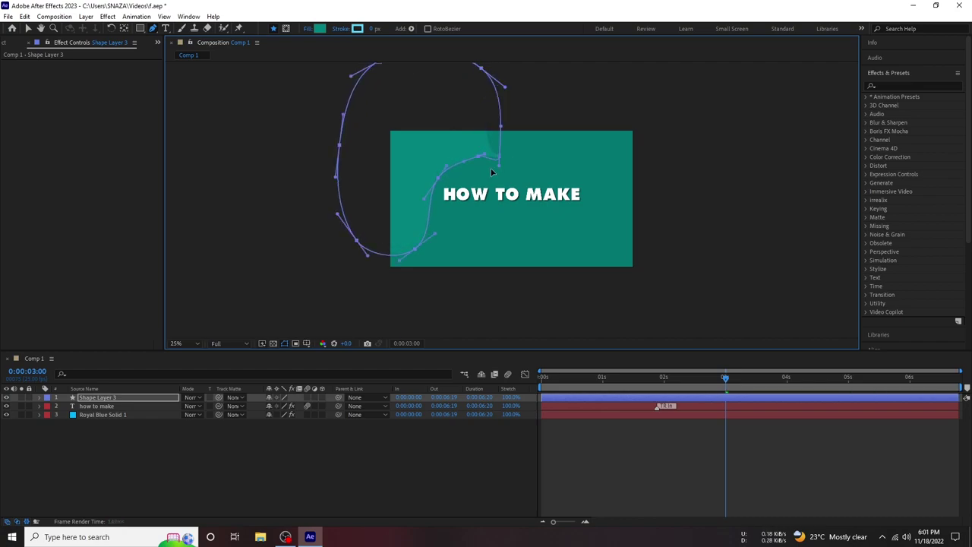
left_click_drag(434, 233, 435, 222)
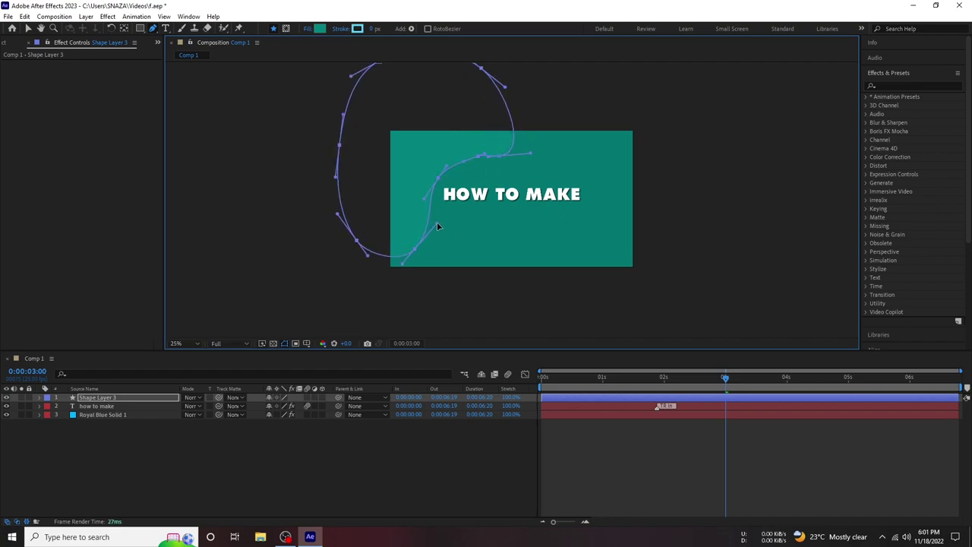
left_click_drag(342, 154, 336, 152)
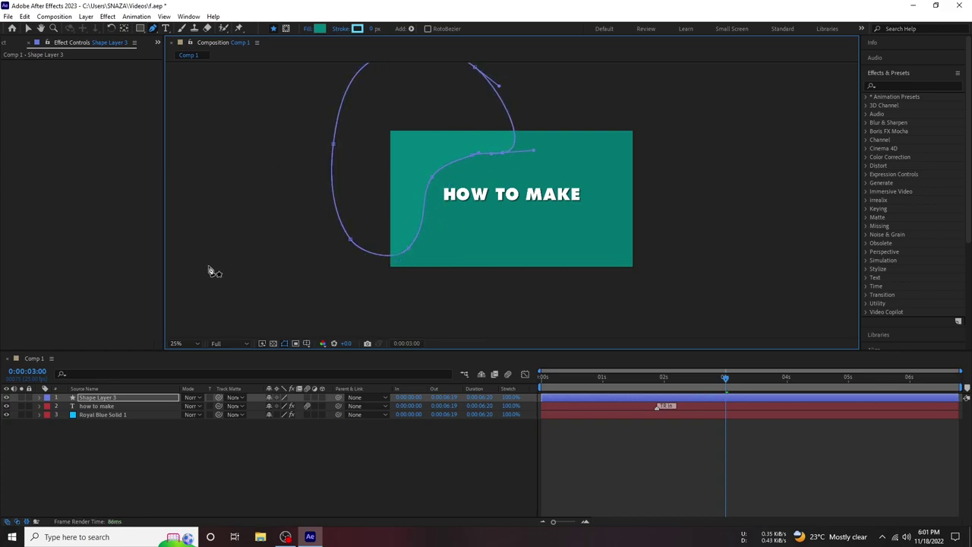
left_click_drag(374, 297, 380, 306)
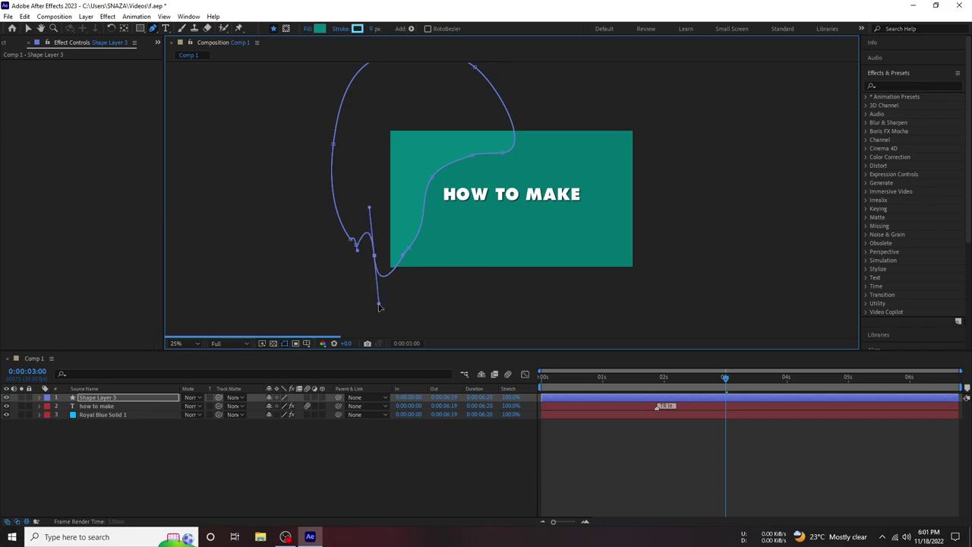
left_click_drag(373, 244, 357, 265)
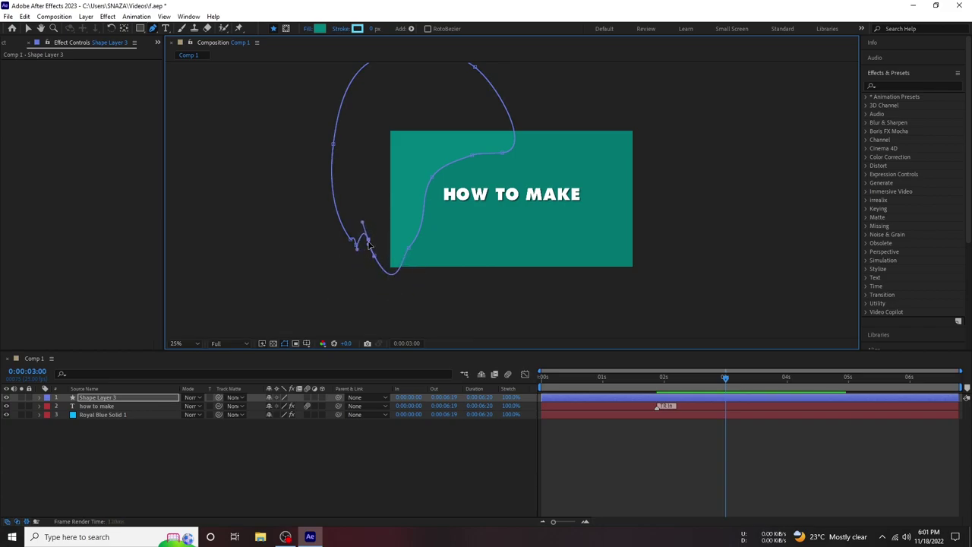
mouse_move(417, 255)
left_mouse_down()
mouse_move(404, 253)
mouse_move(404, 263)
left_mouse_up()
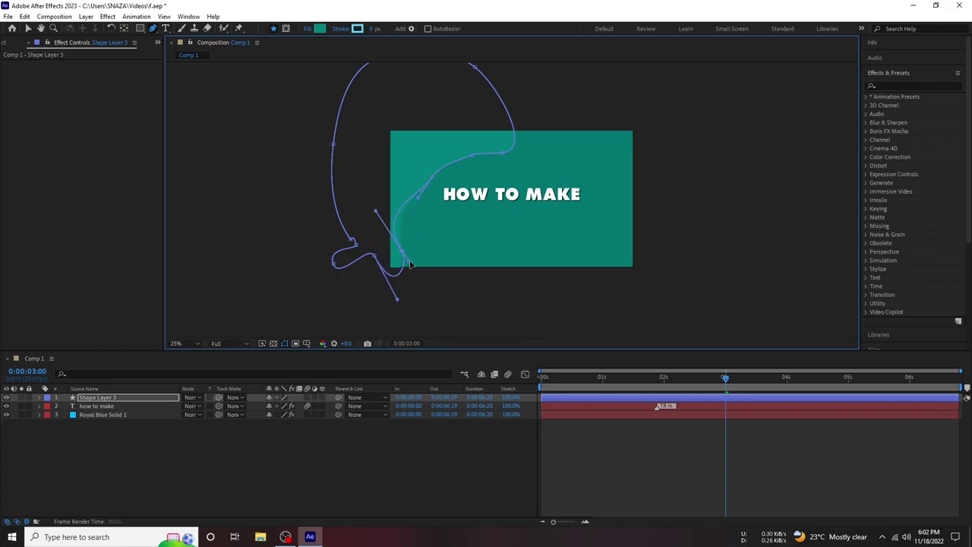
Search 'drop' in Effects & Presets and apply Drop Shadow to Shape Layer 3
left_click(263, 459)
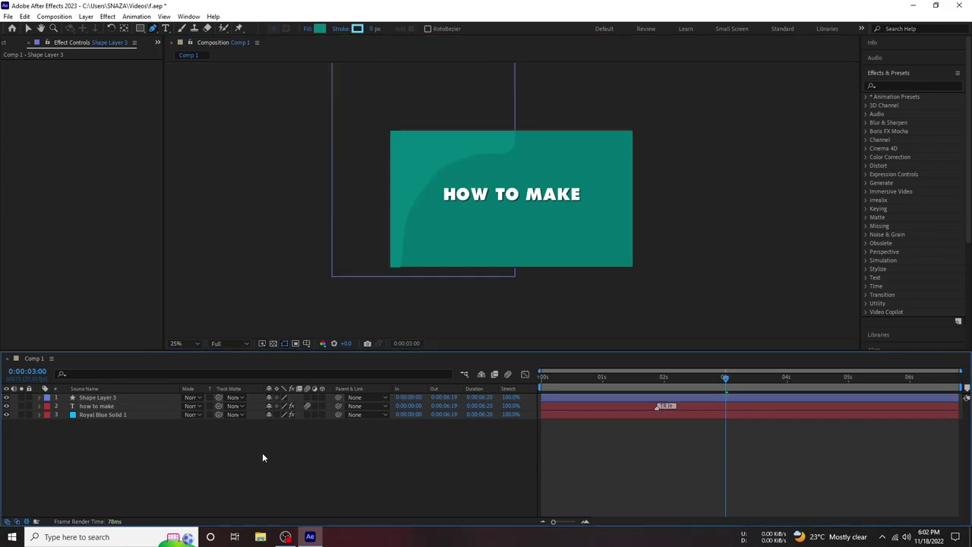
left_click(141, 400)
left_click(897, 86)
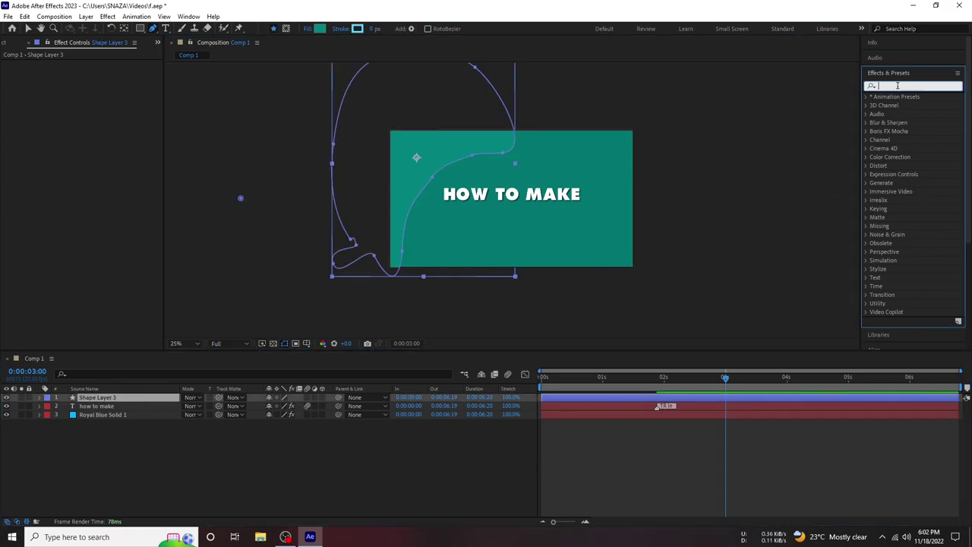
type("fro")
key("BackSpace")
key("BackSpace")
key("BackSpace")
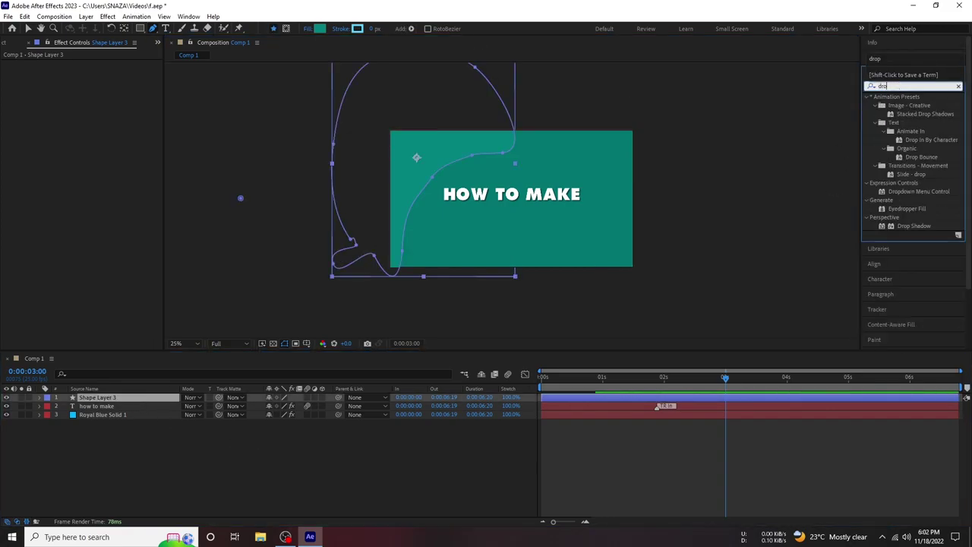
type("dro")
left_click_drag(913, 225, 116, 406)
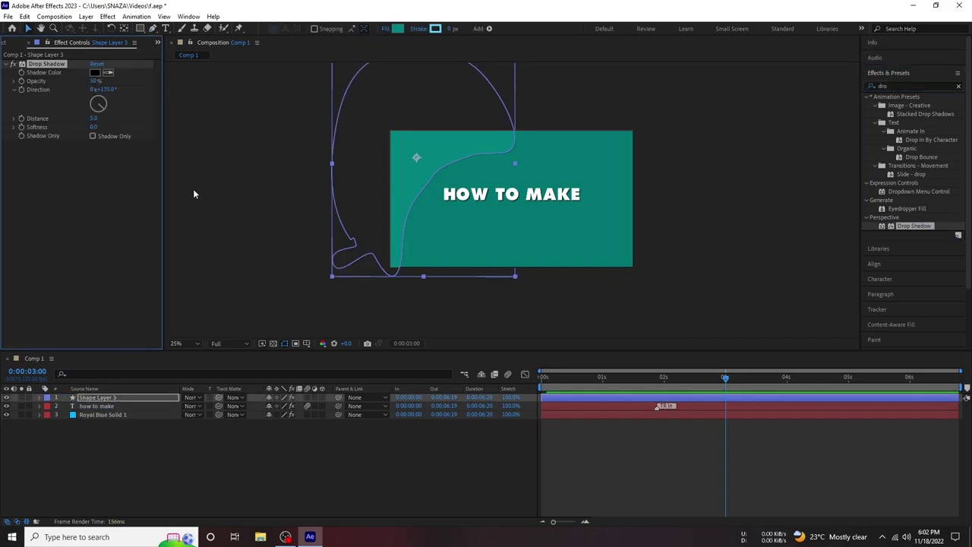
Set the shadow's Softness to 62 and duplicate Shape Layer 3 as Shape Layer 4
key("period")
left_click_drag(94, 127, 163, 185)
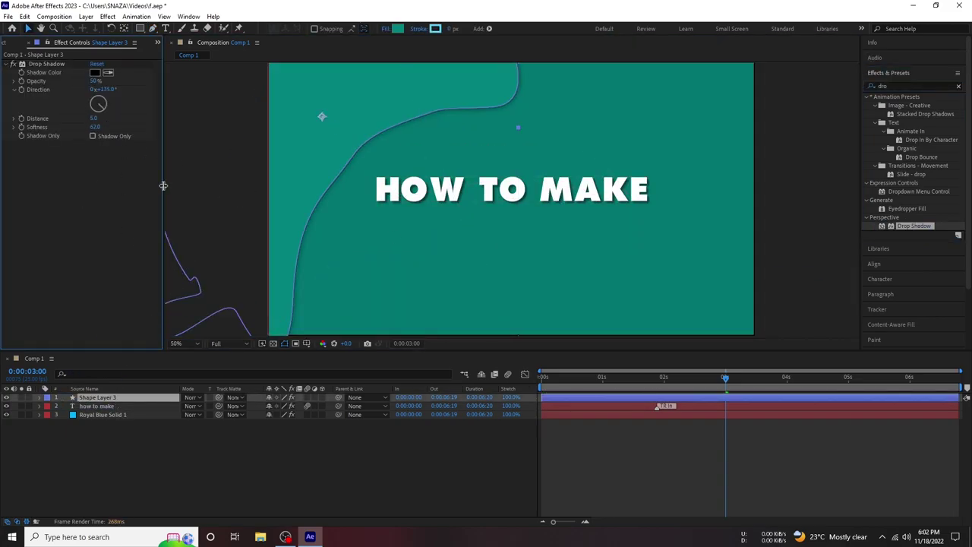
left_click(265, 181)
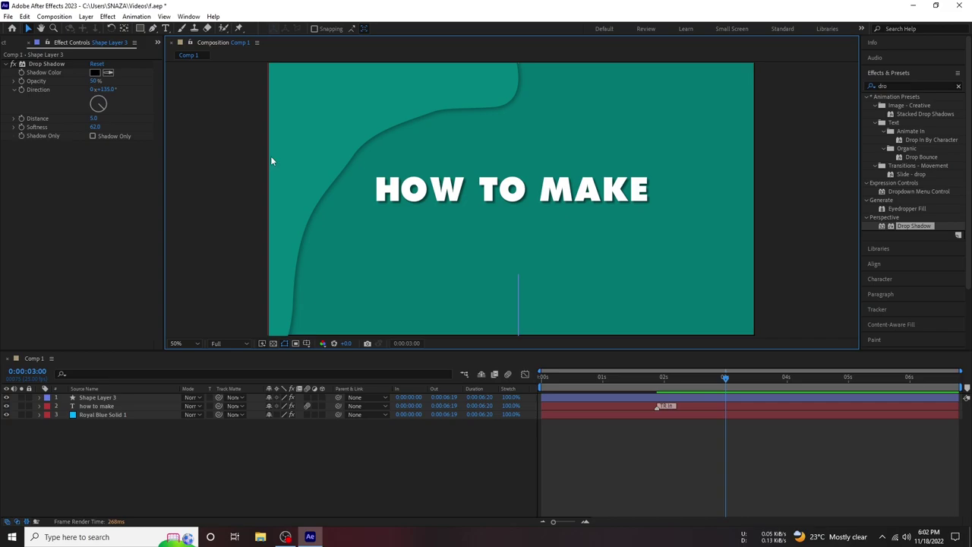
left_click(432, 146)
key("ctrl+d")
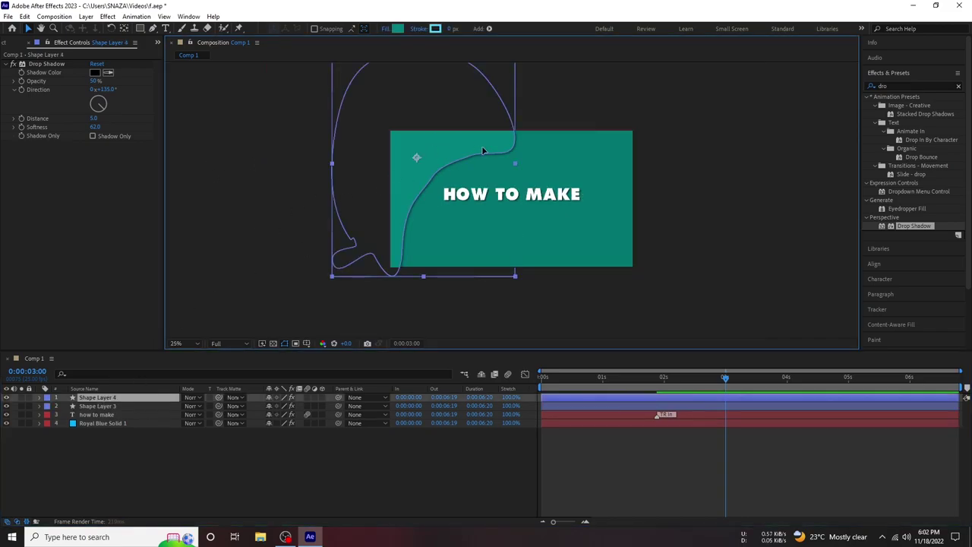
Move Shape Layer 4 to the card's right side and rotate it to about 171°
mouse_move(432, 145)
left_mouse_down()
mouse_move(624, 174)
mouse_move(687, 199)
left_mouse_up()
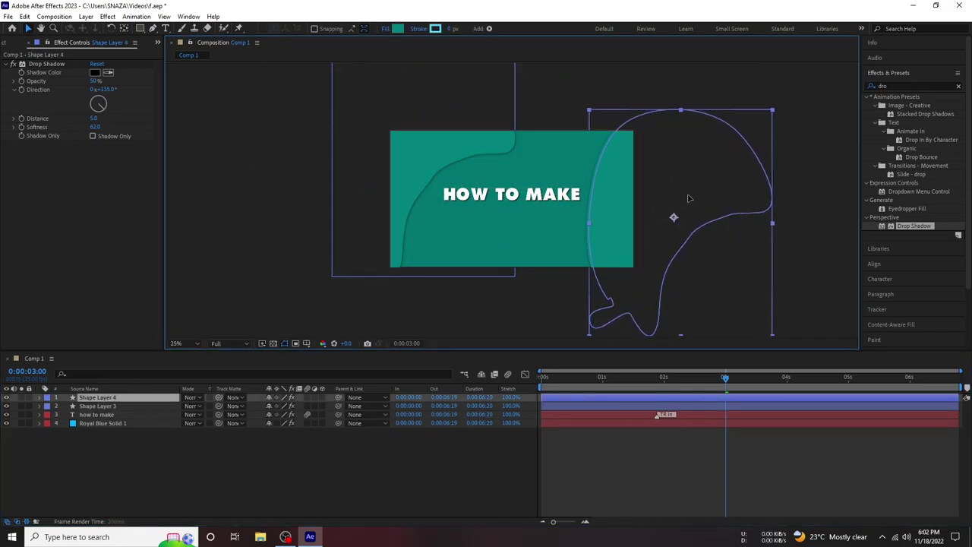
key("r")
mouse_move(282, 406)
left_mouse_down()
mouse_move(500, 364)
mouse_move(486, 364)
left_mouse_up()
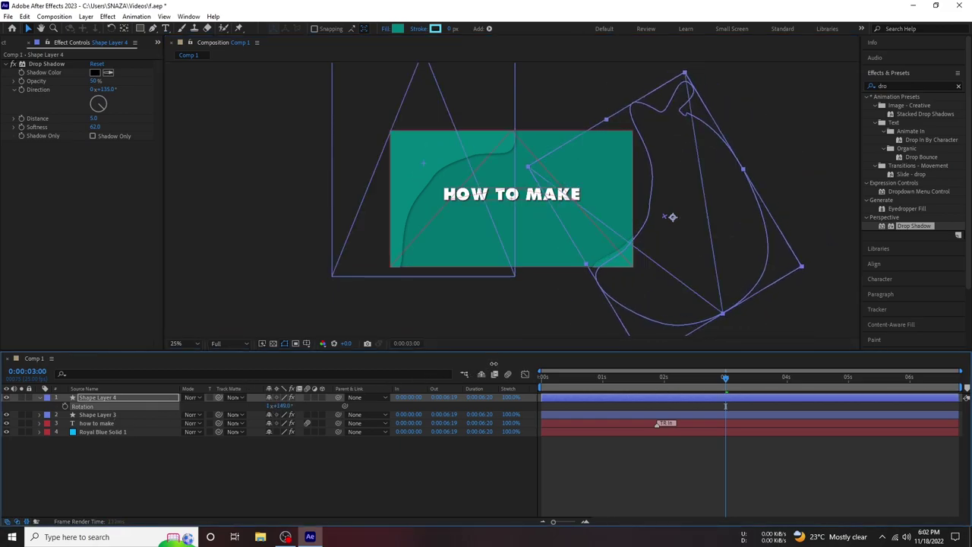
left_click_drag(747, 268, 717, 268)
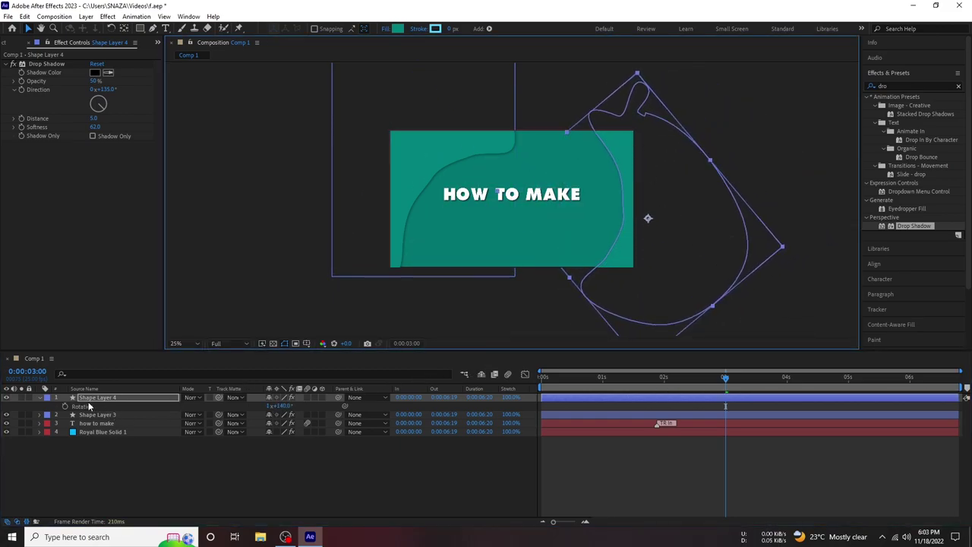
mouse_move(278, 407)
left_mouse_down()
mouse_move(342, 406)
mouse_move(260, 362)
left_mouse_up()
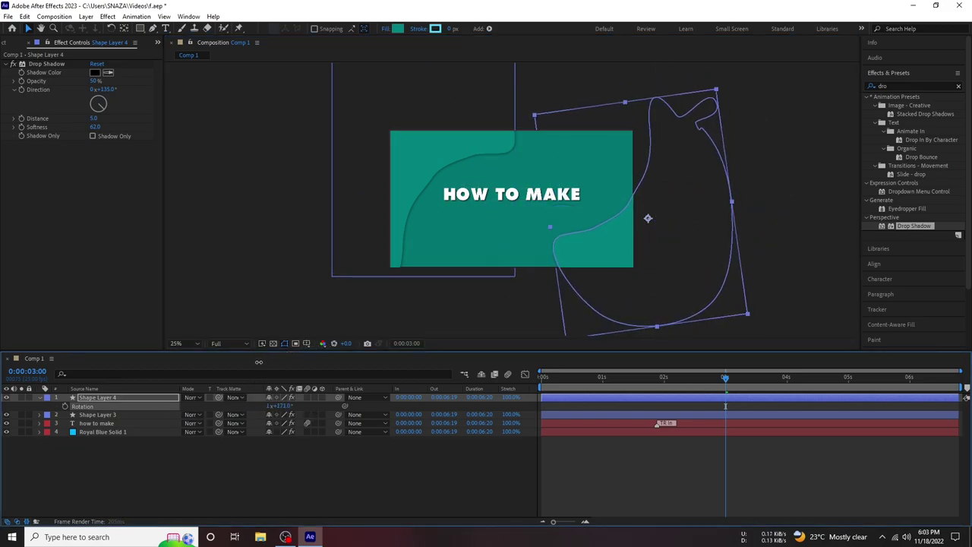
left_click_drag(644, 297, 642, 312)
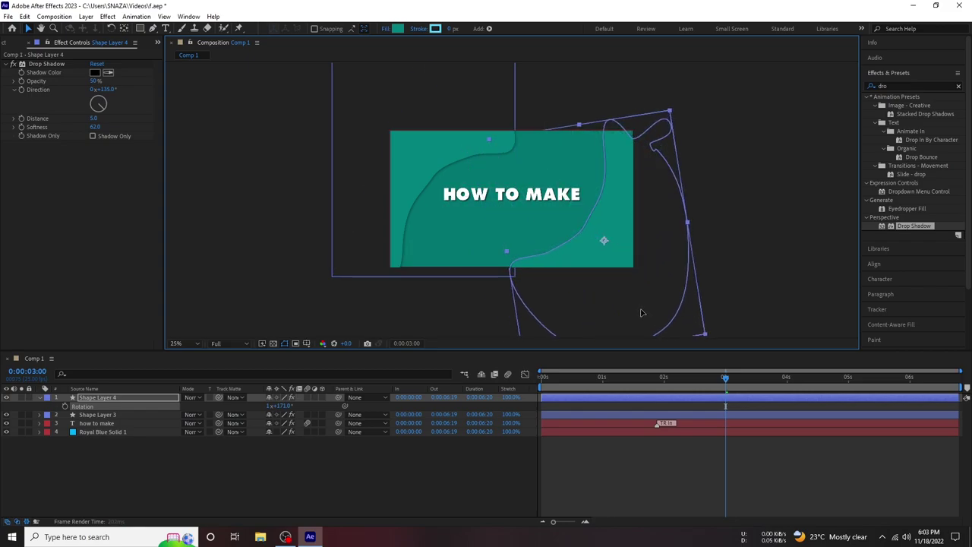
Adjust the positions of both curved shapes over the title and preview the layout
left_click(259, 262)
key("period")
key("shift+slash")
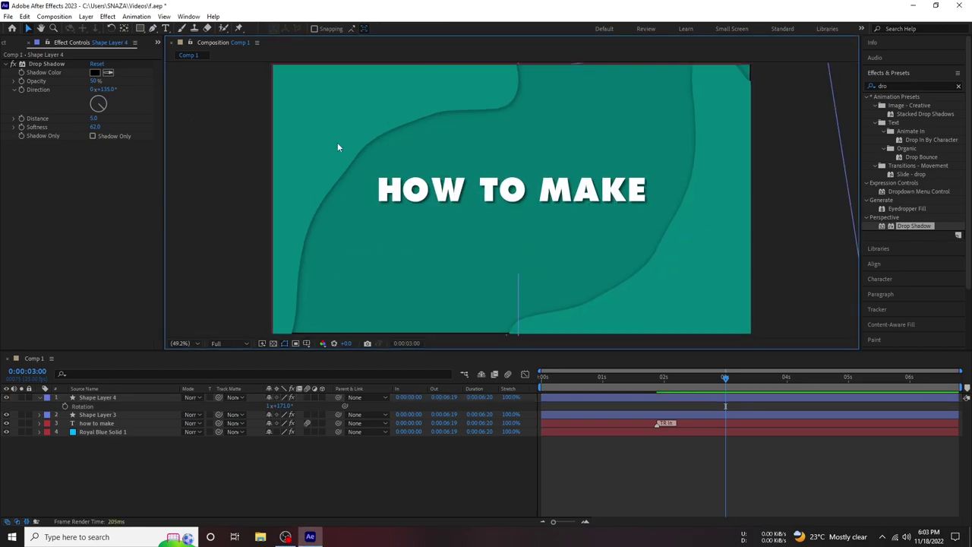
key("comma")
key("comma")
left_click(97, 398)
key("p")
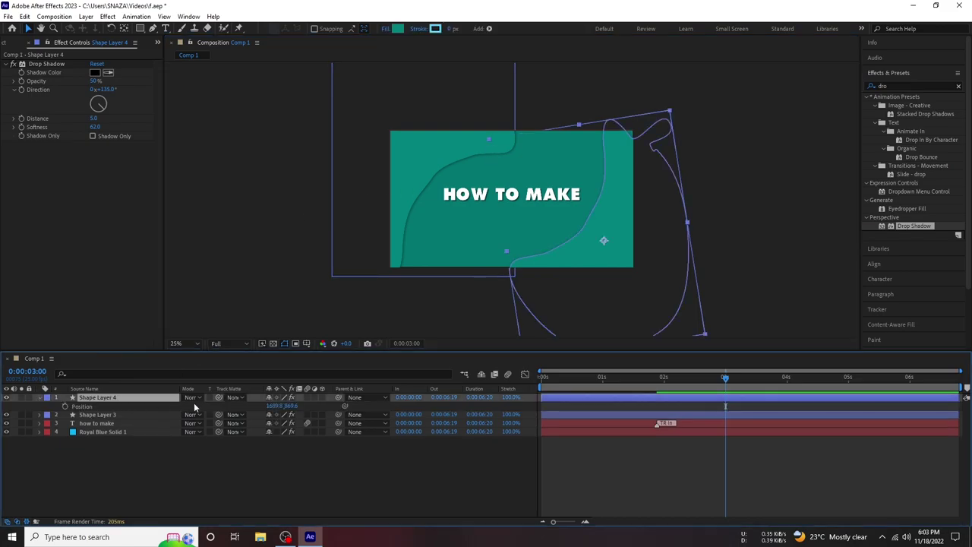
left_click_drag(267, 406, 272, 410)
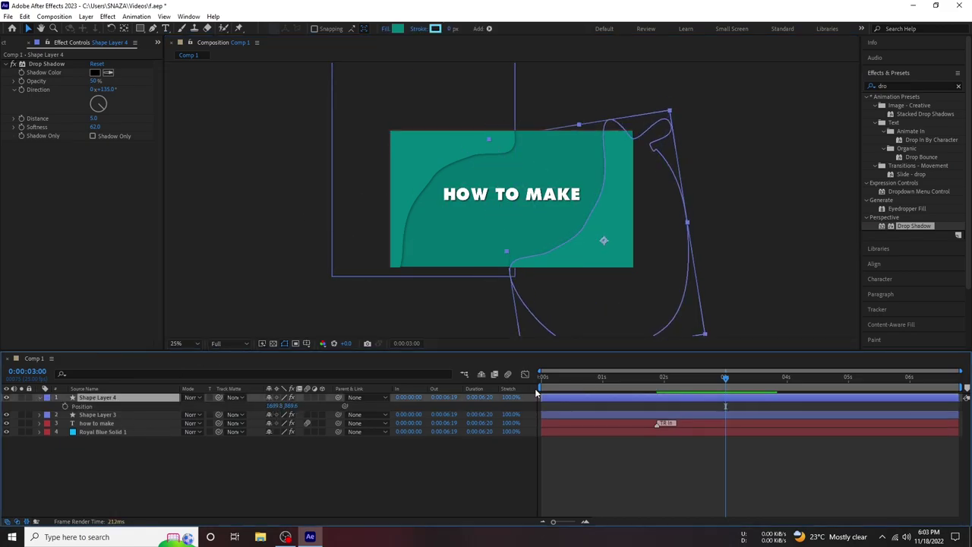
key("space")
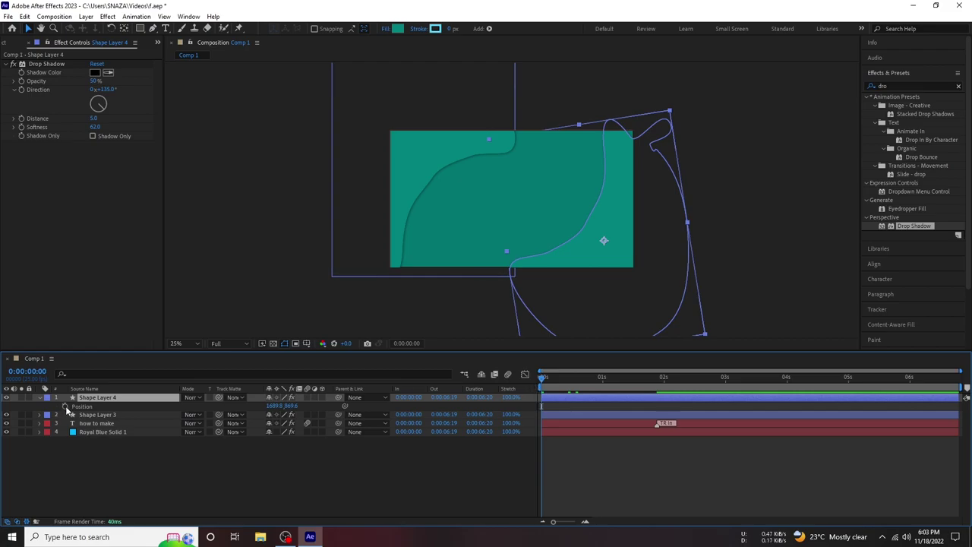
left_click_drag(619, 245, 573, 221)
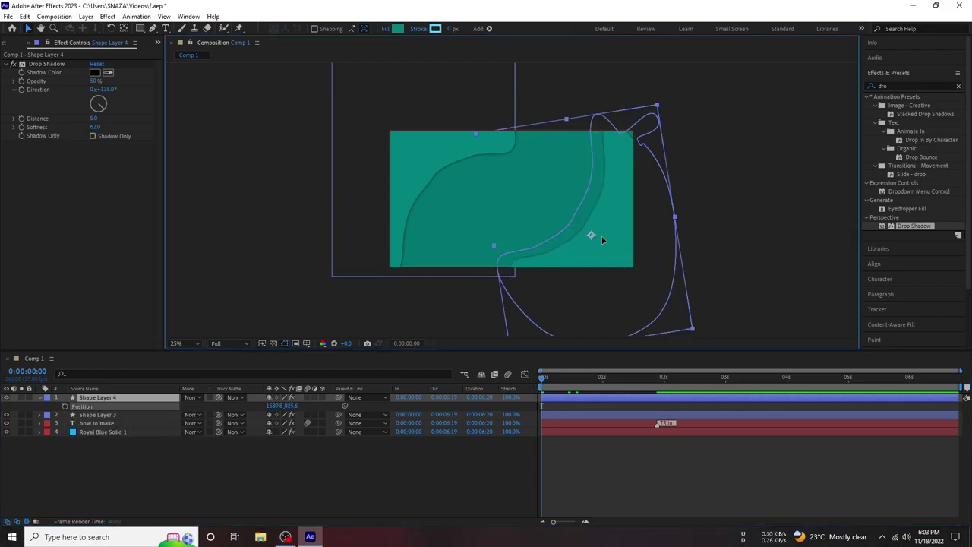
left_click_drag(410, 154, 446, 169)
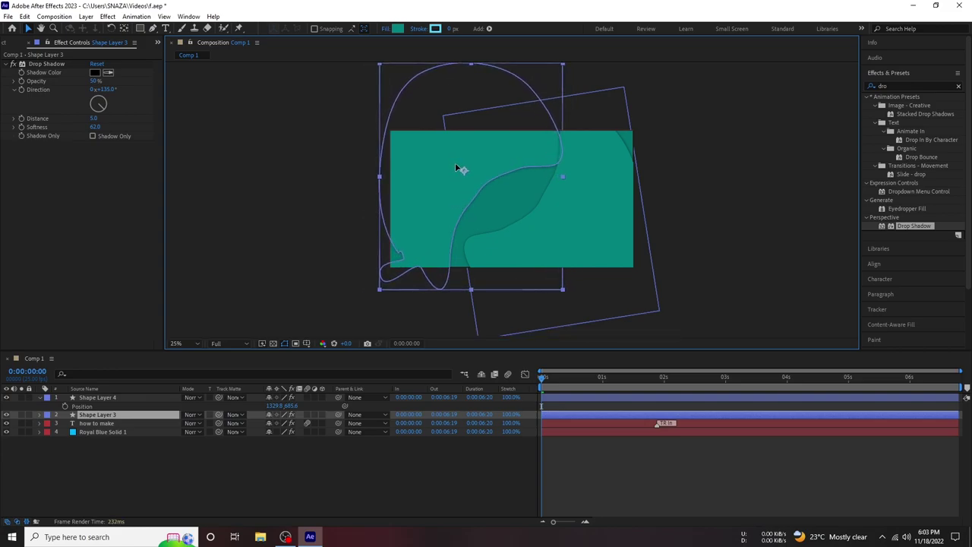
left_click_drag(559, 256, 578, 243)
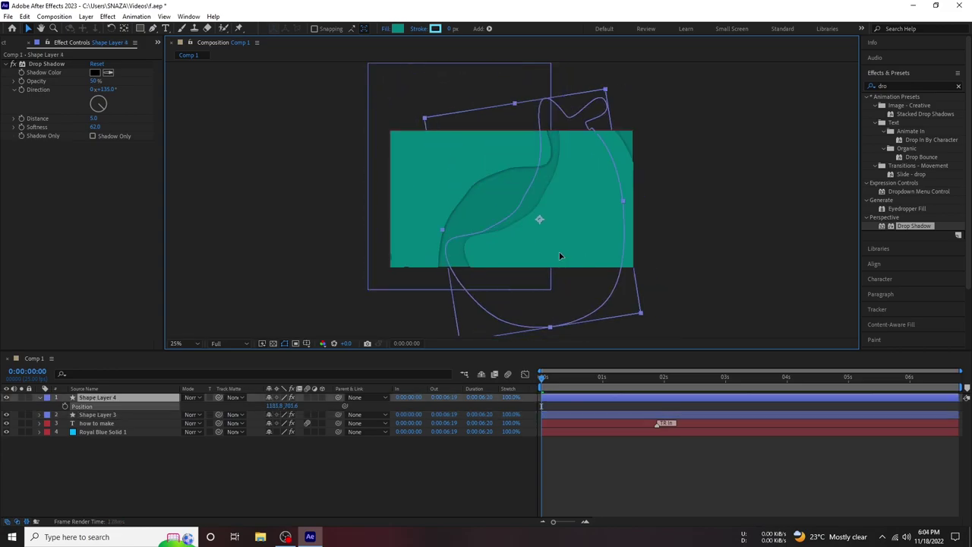
left_click(301, 226)
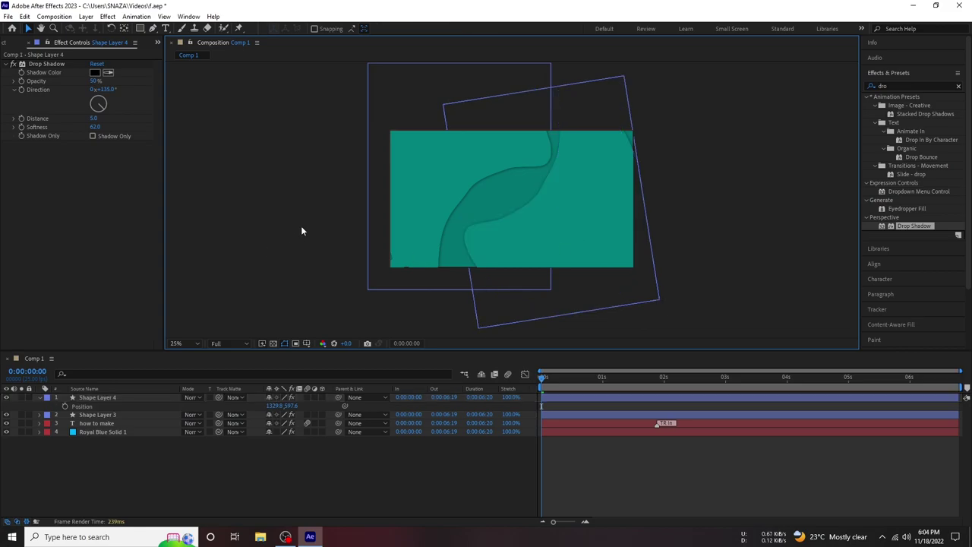
left_click(433, 186)
left_click(97, 397)
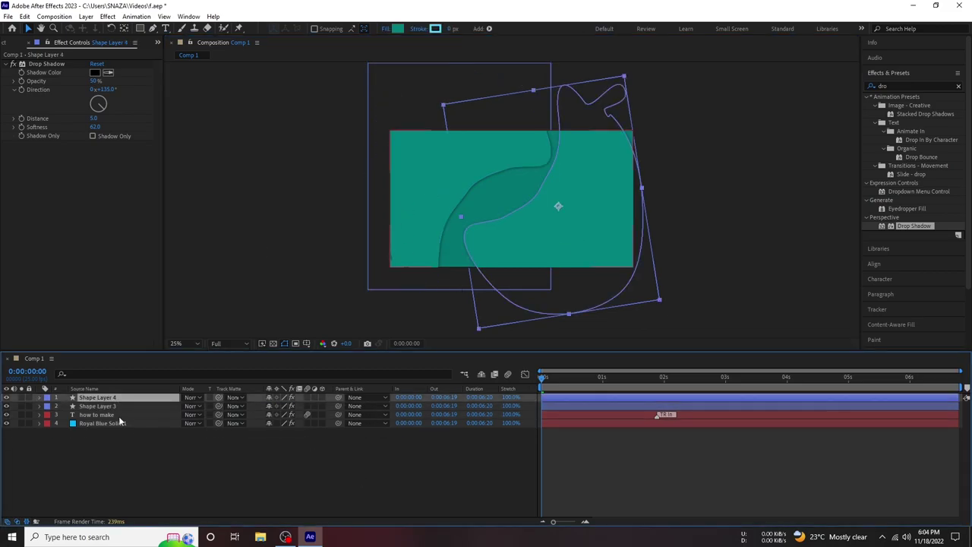
Keyframe Shape Layer 4's Position at 0 s, then slide it right at 0:00:03:22
left_click(65, 406)
left_click_drag(275, 406, 294, 405)
left_click_drag(541, 376, 779, 377)
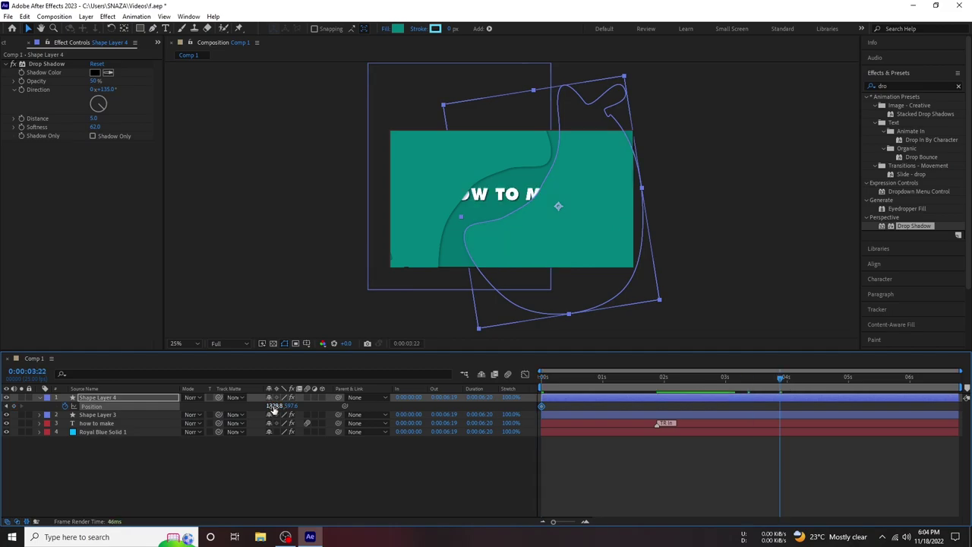
left_click_drag(273, 405, 425, 406)
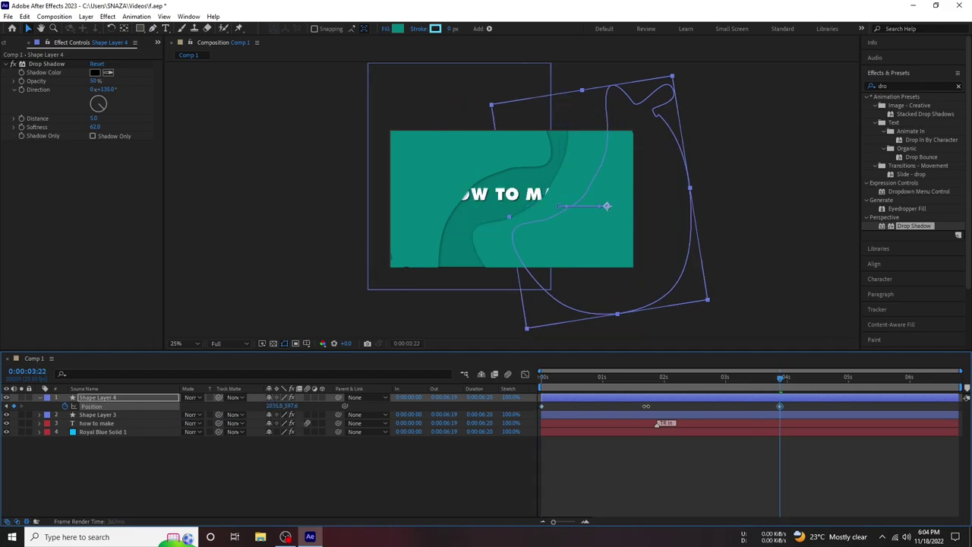
left_click(540, 377)
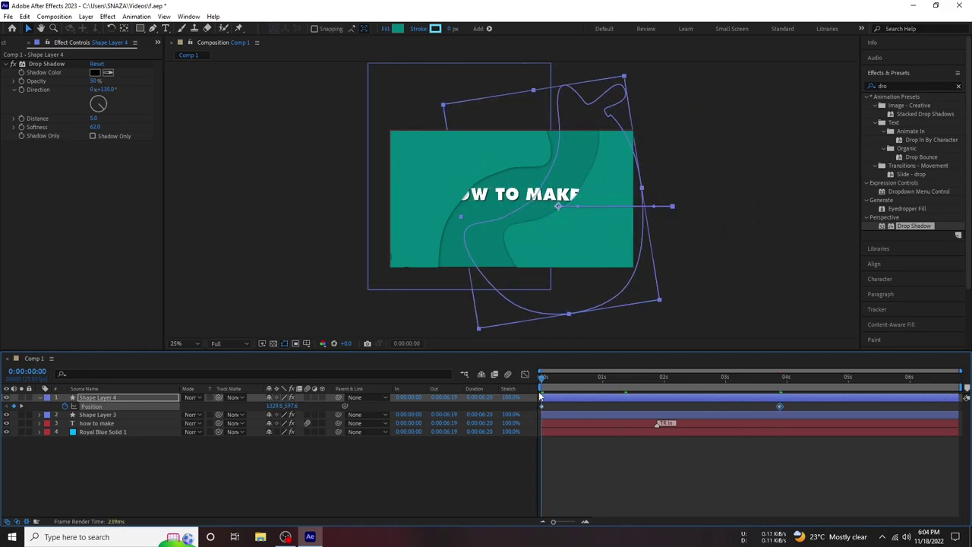
left_click(98, 414)
key("p")
left_click(287, 427)
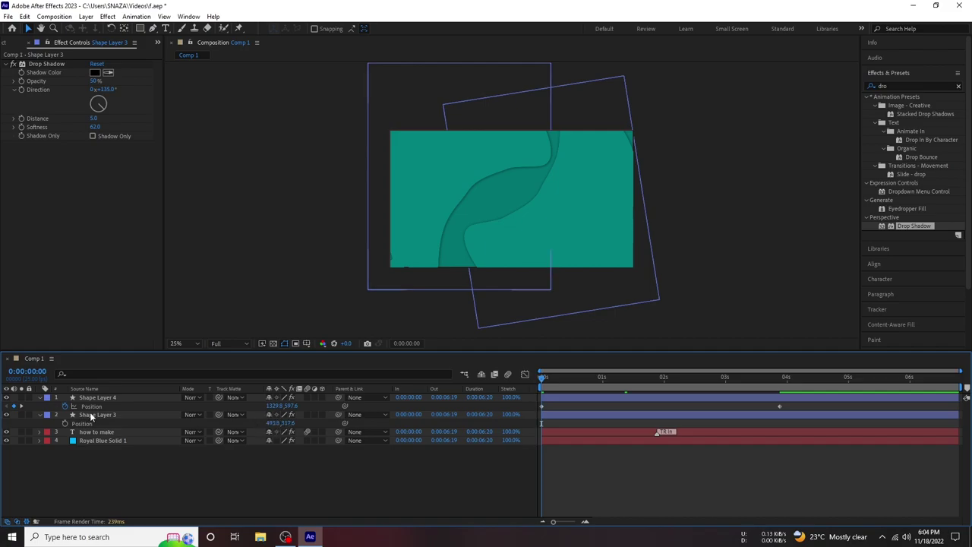
At 0:00:03:22, push Shape Layer 3's end position further left
left_click(91, 415)
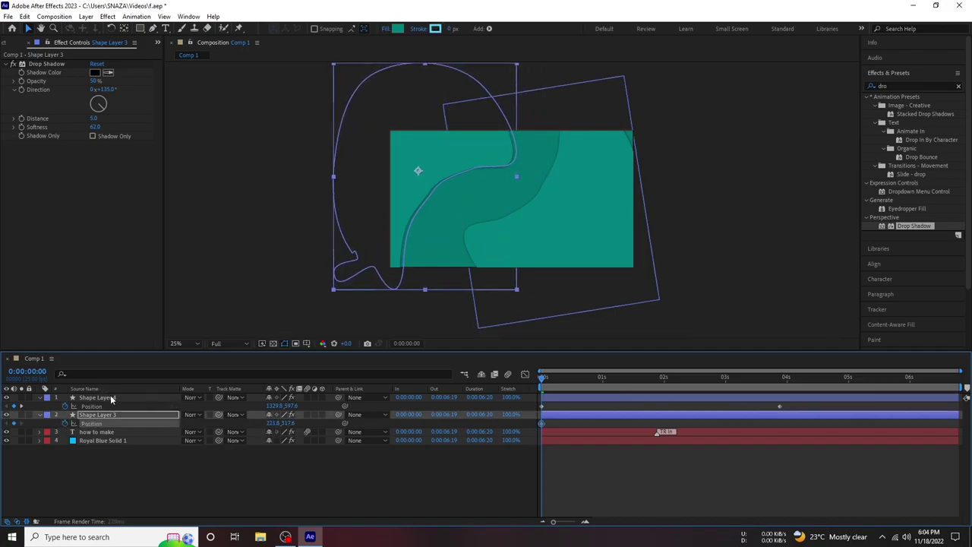
left_click(780, 377)
left_click_drag(452, 171, 391, 170)
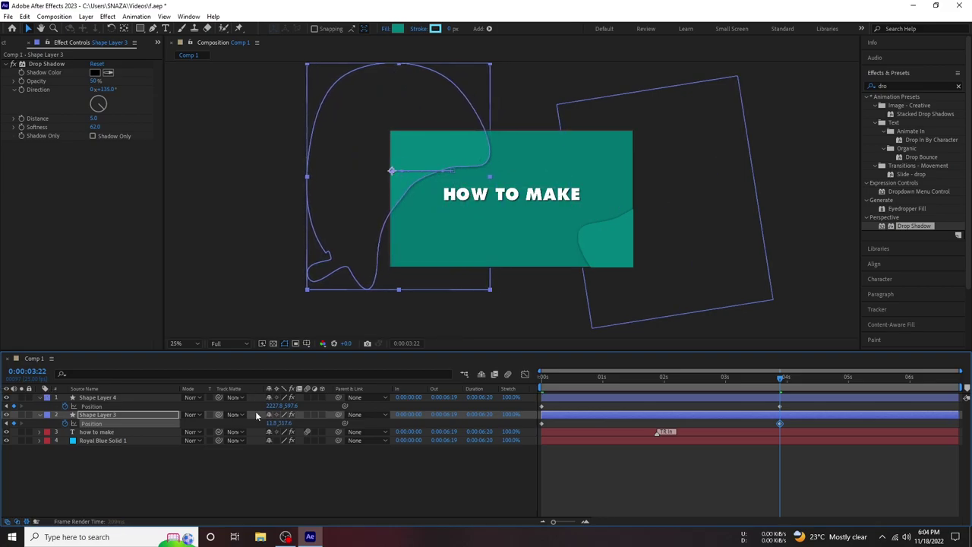
left_click_drag(272, 423, 182, 363)
left_click(513, 311)
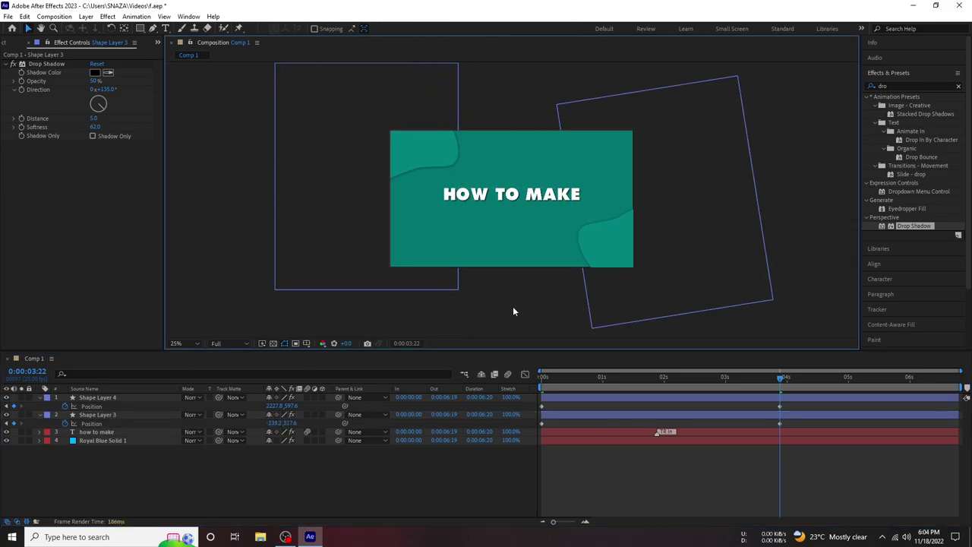
Preview at Quarter resolution and apply Easy Ease to both shapes' Position keyframes
left_click(592, 376)
left_click(228, 343)
left_click(228, 385)
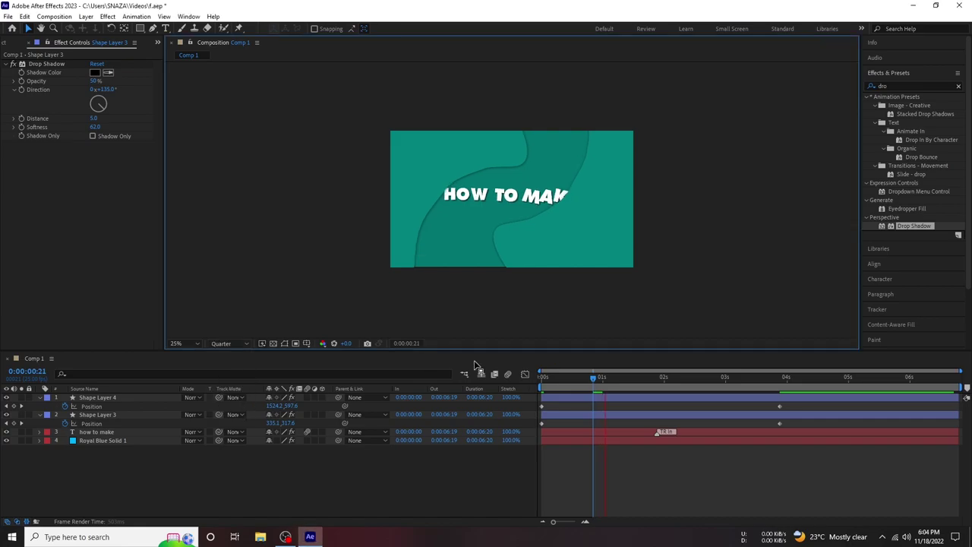
key("Home")
key("space")
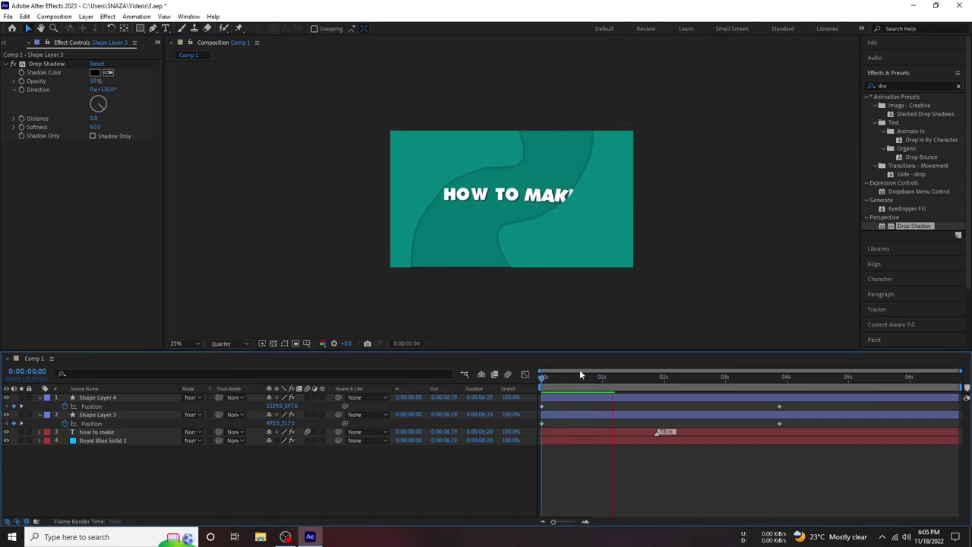
key("space")
left_click_drag(793, 402, 535, 428)
key("F9")
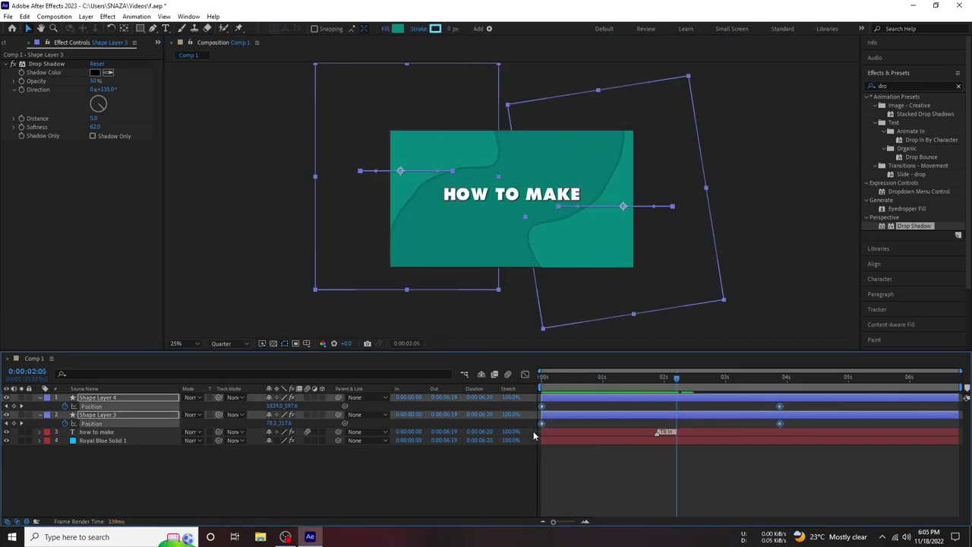
Shape the Graph Editor speed curve so the shapes start fast and settle slowly
left_click(525, 375)
left_click_drag(701, 490, 554, 498)
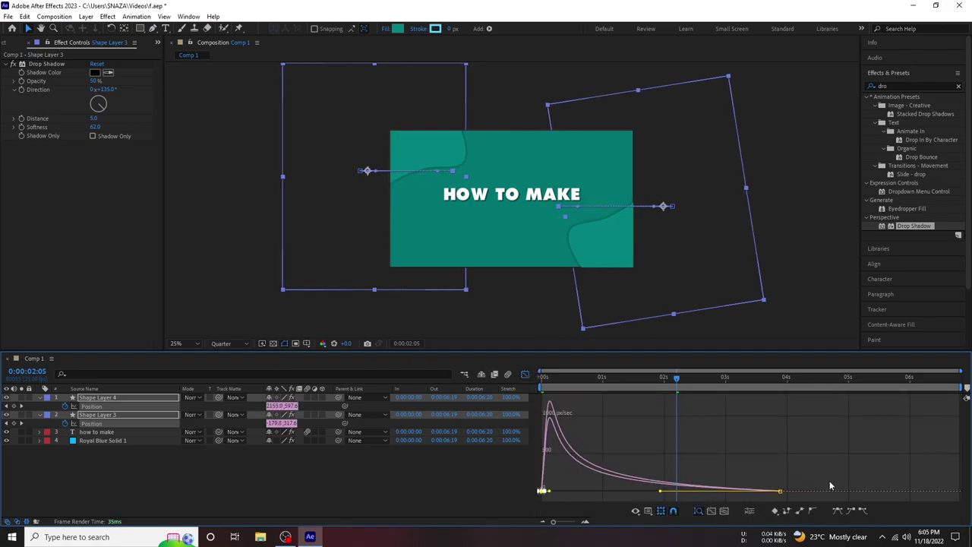
key("Home")
key("space")
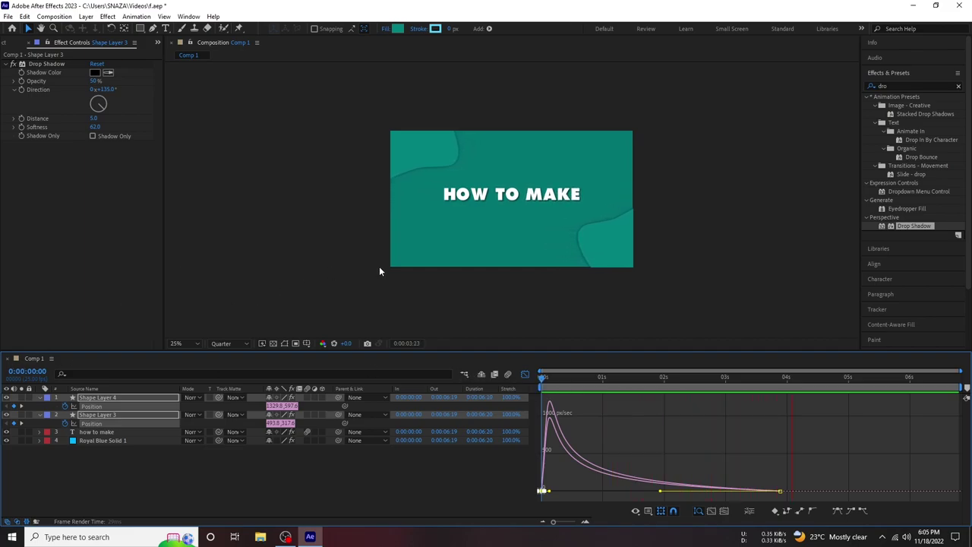
key("space")
Move the end keyframes to about 5 s and preview the animation
left_click(524, 373)
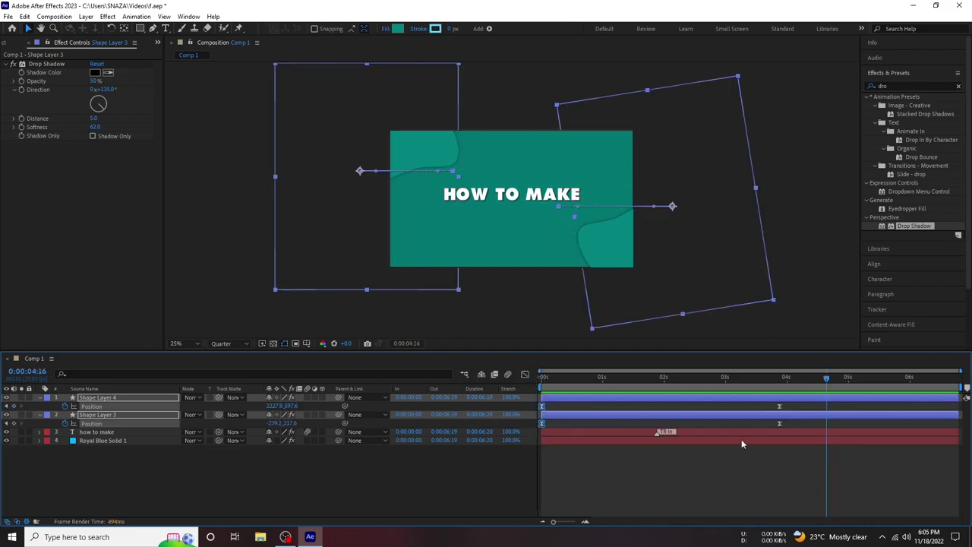
left_click(848, 387)
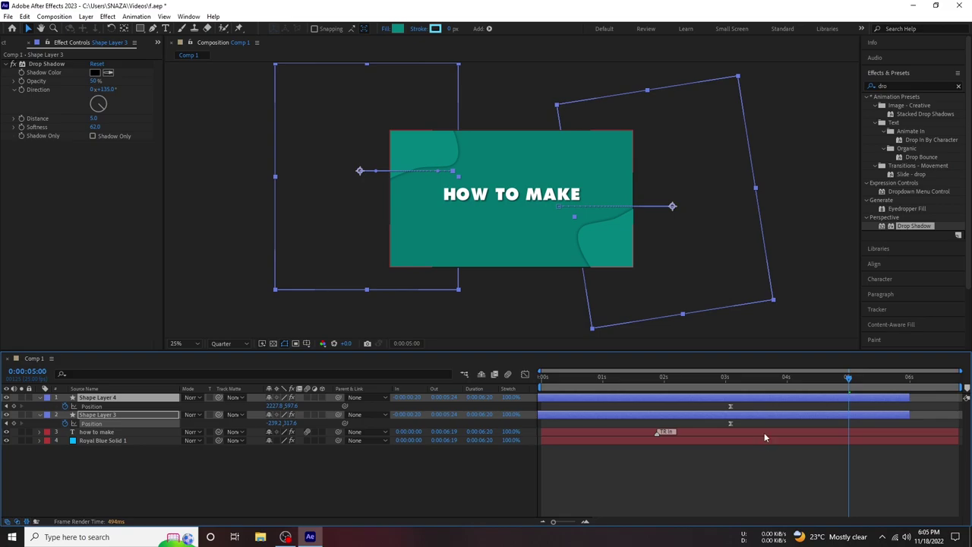
left_click(775, 429)
key("space")
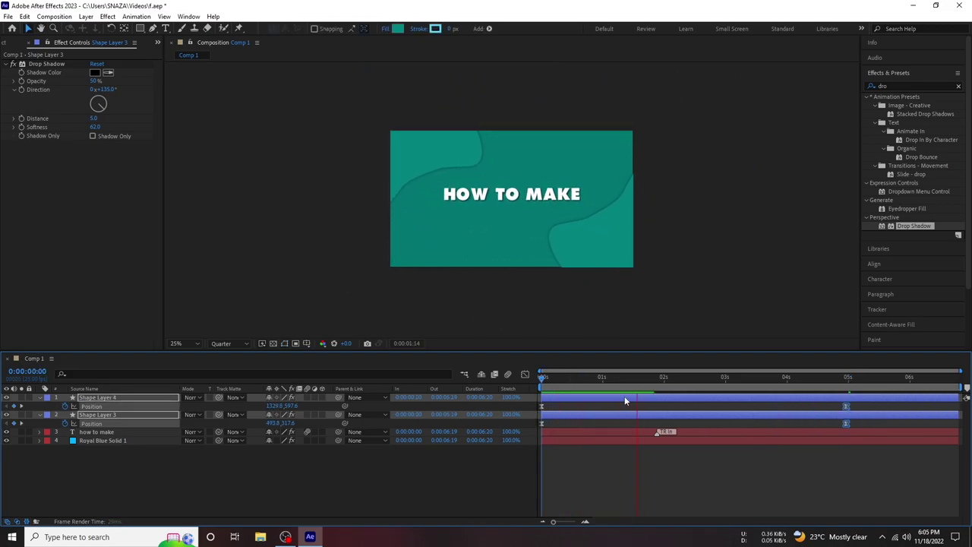
key("space")
left_click(600, 377)
key("space")
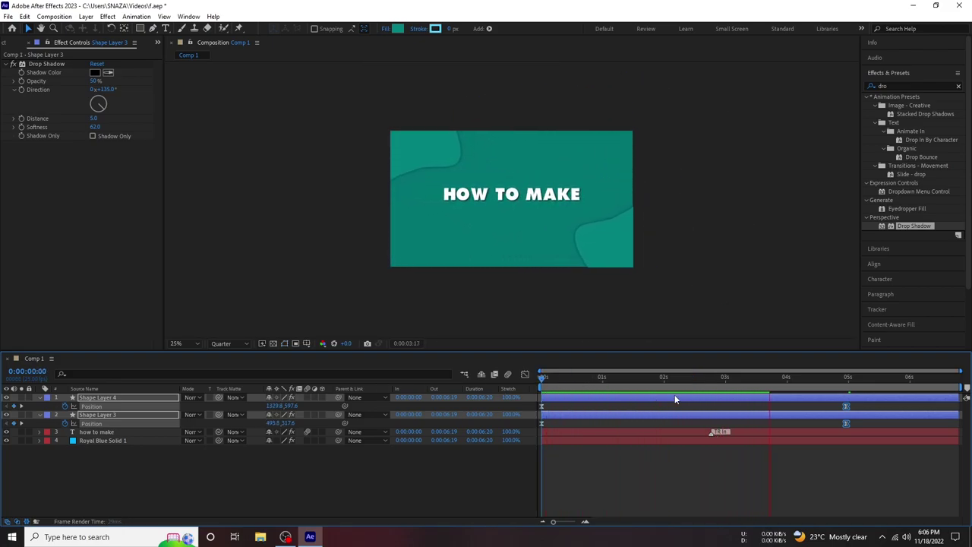
Change Comp 1's duration to 0:00:05:00 in Composition Settings
left_click(847, 378)
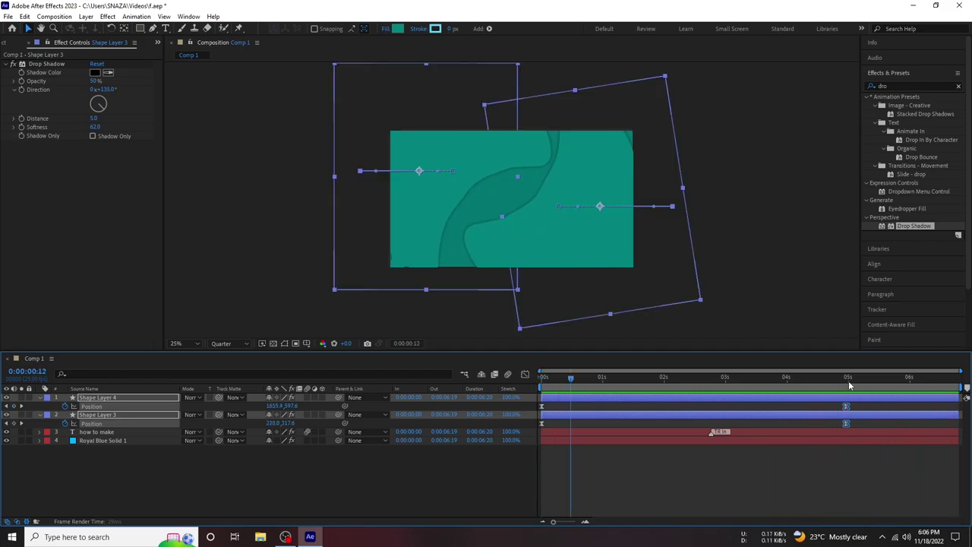
left_click(2, 43)
right_click(38, 144)
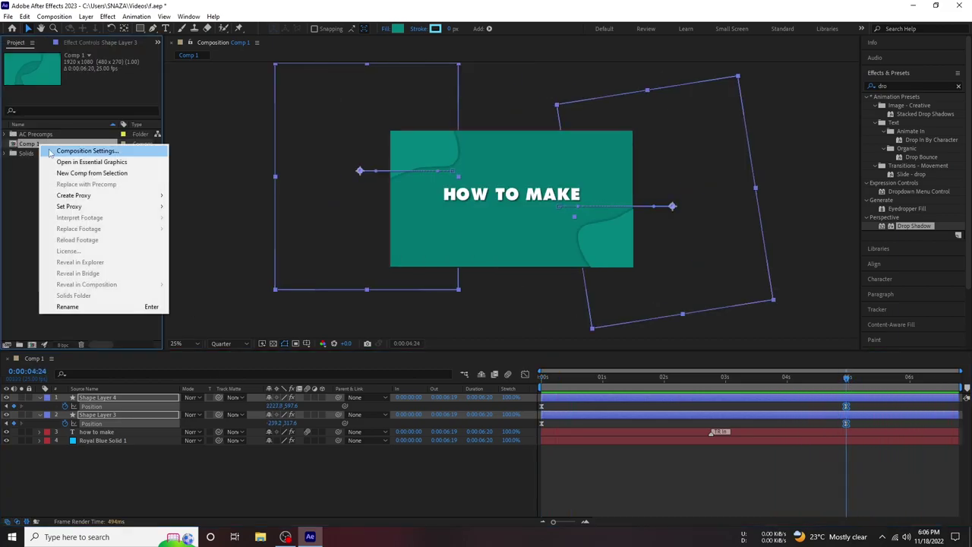
left_click(76, 150)
type("500")
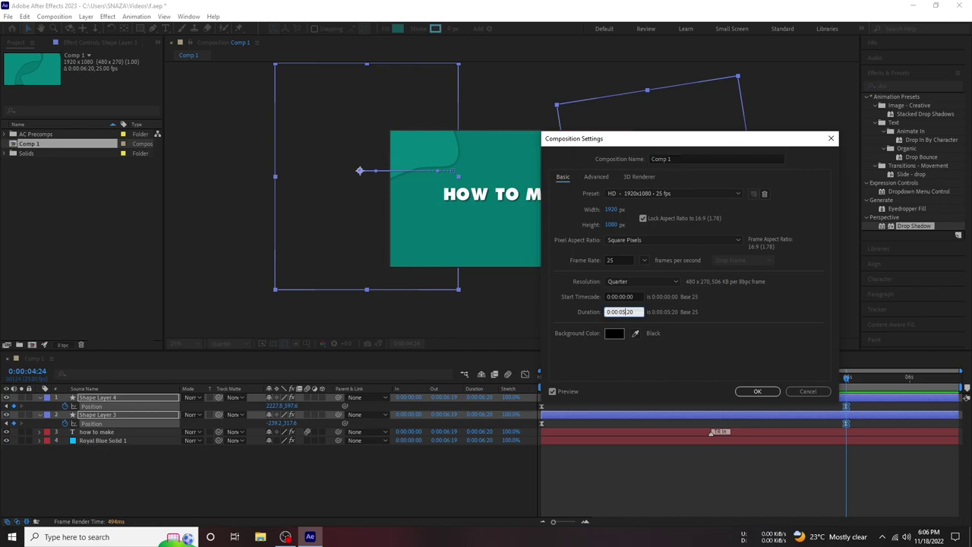
left_click(757, 391)
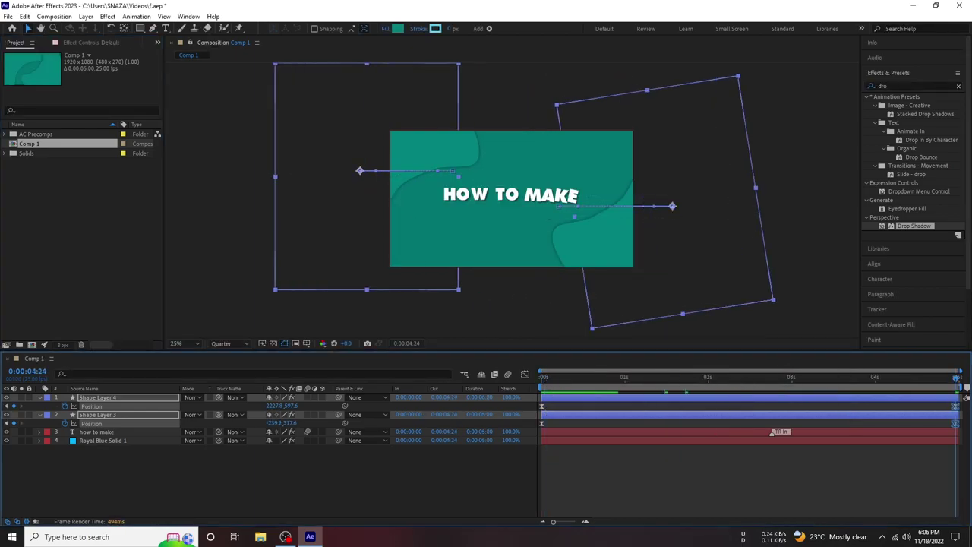
Set the viewer magnification to Fit and the preview resolution to Full
left_click(182, 343)
left_click(186, 164)
left_click(221, 344)
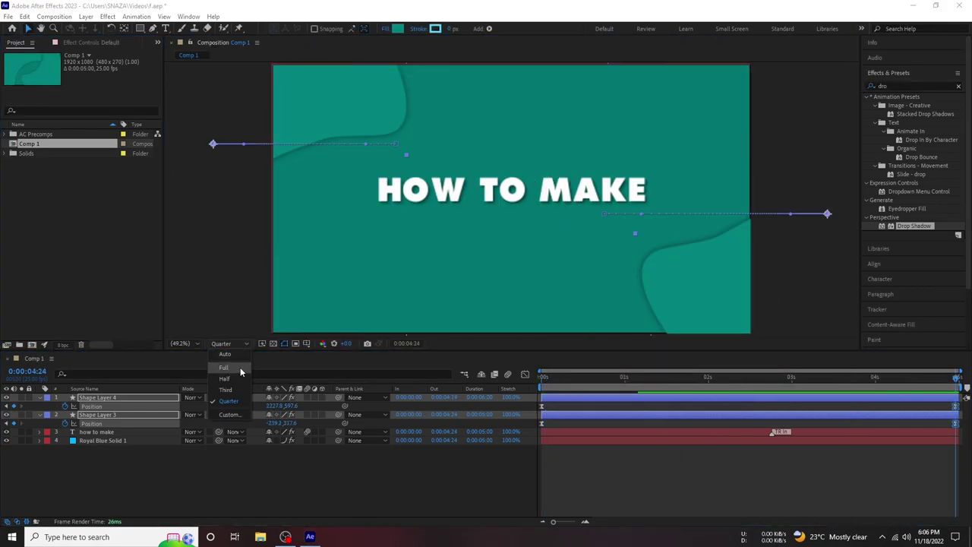
left_click(240, 367)
Fit the Royal Blue Solid 1 background layer to the comp size, then deselect it
left_click(87, 441)
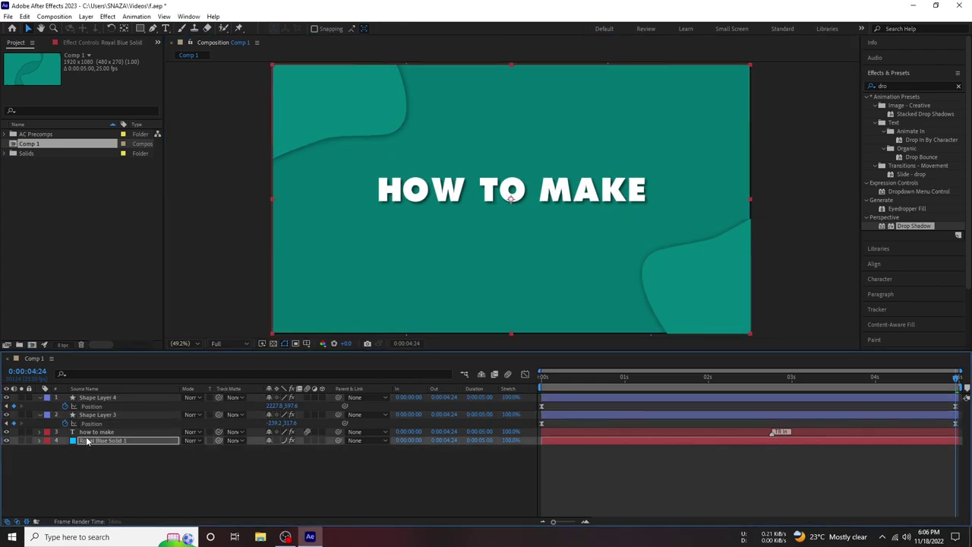
right_click(84, 449)
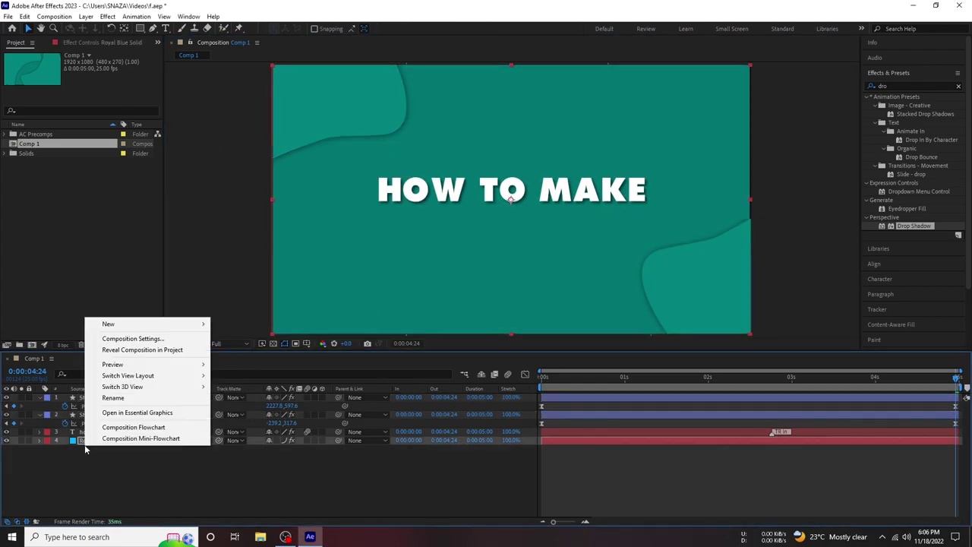
right_click(86, 441)
mouse_move(143, 184)
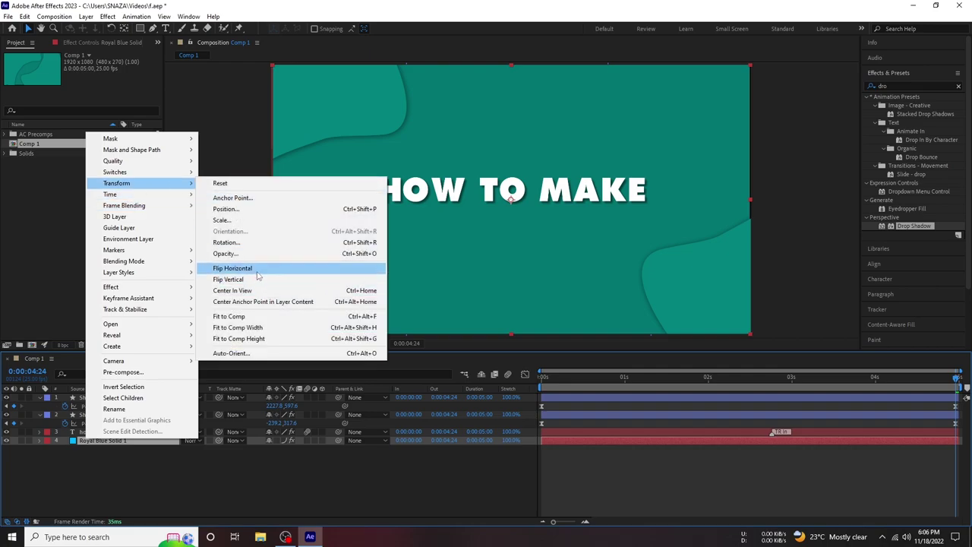
left_click(261, 321)
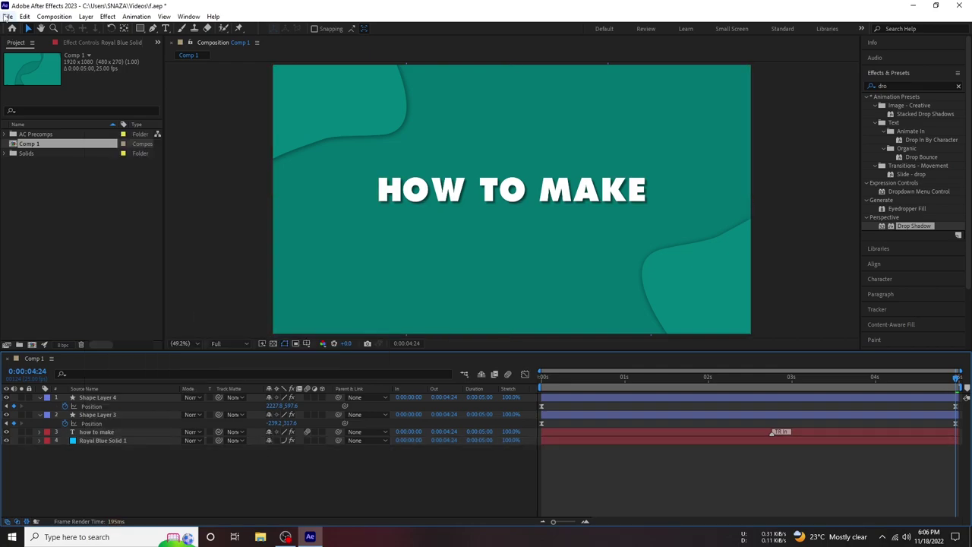
key("alt+f")
key("Escape")
left_click(101, 496)
Add Comp 1 to the Render Queue from File > Export
key("u")
left_click(8, 16)
mouse_move(151, 168)
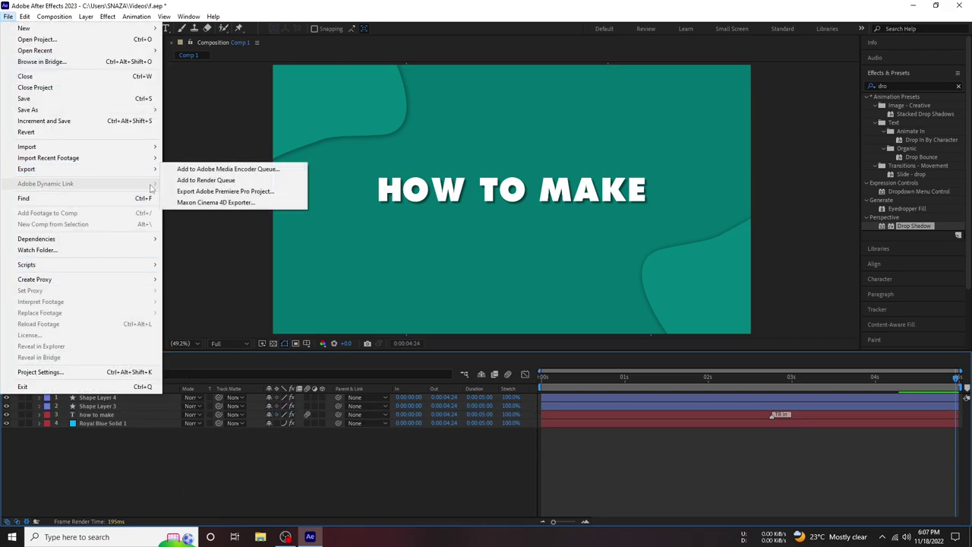
left_click(205, 180)
Choose the H.264 40 Mbps output, save the file into Videos, and start rendering
left_click(69, 420)
left_click(122, 297)
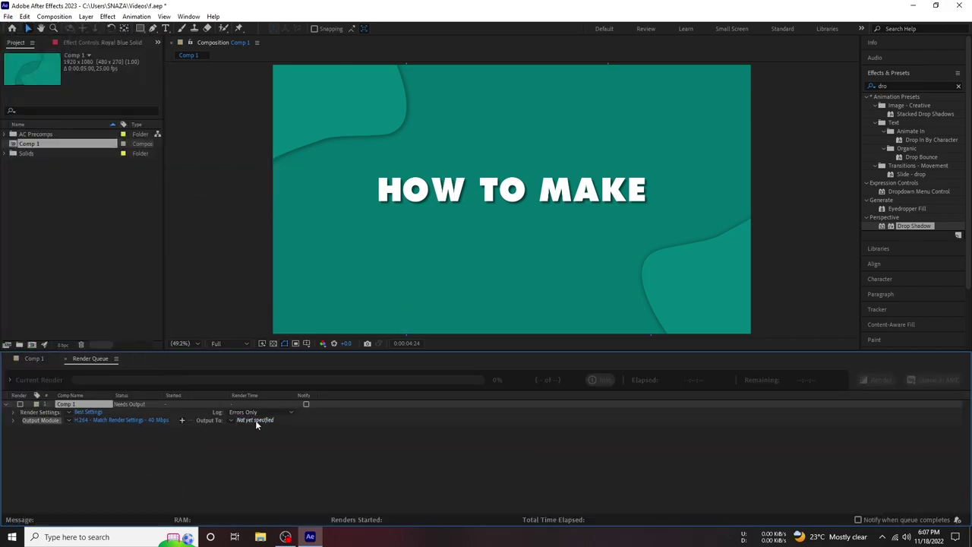
left_click(255, 419)
type("chek")
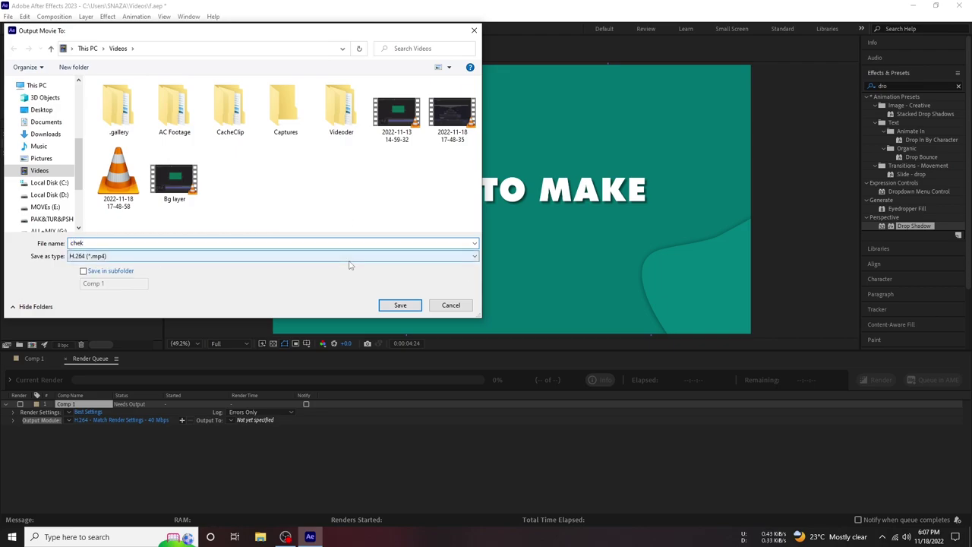
left_click(395, 305)
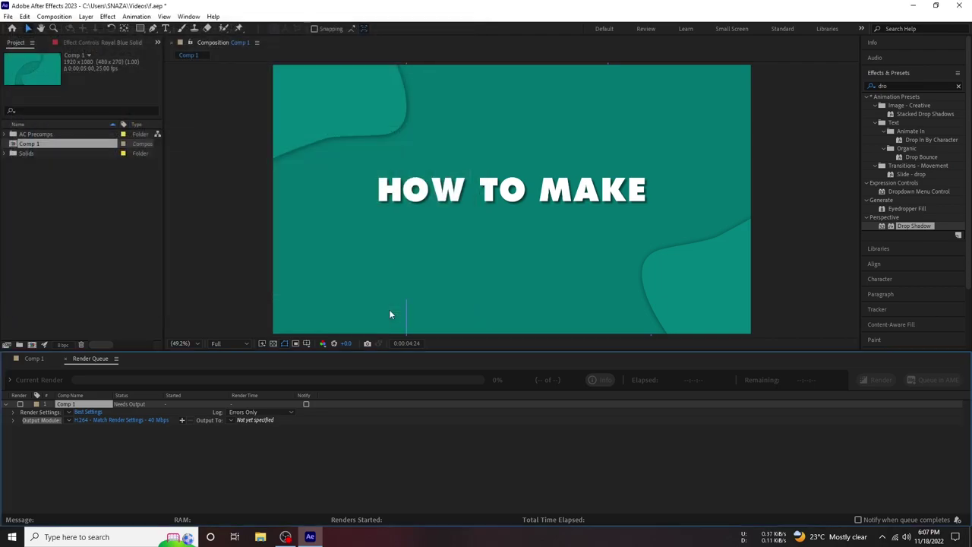
left_click(881, 380)
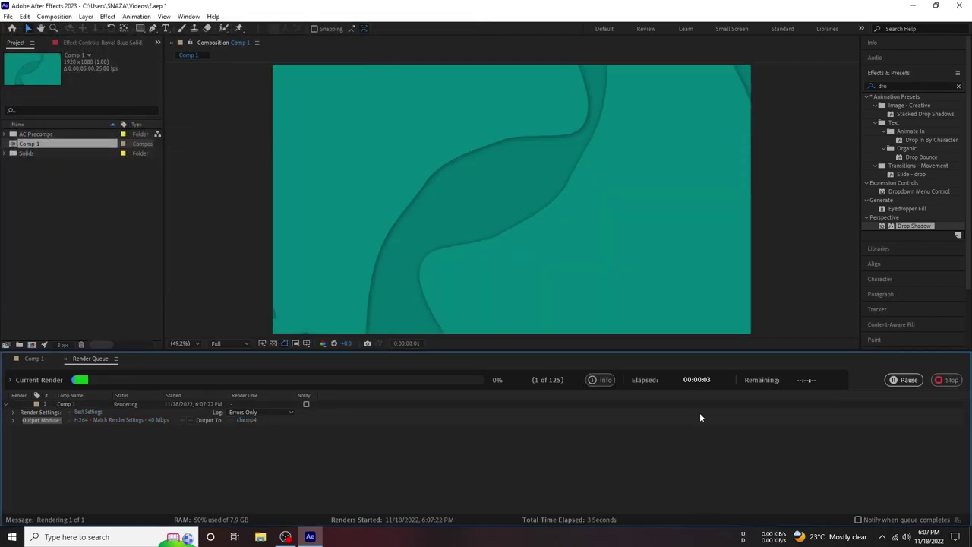